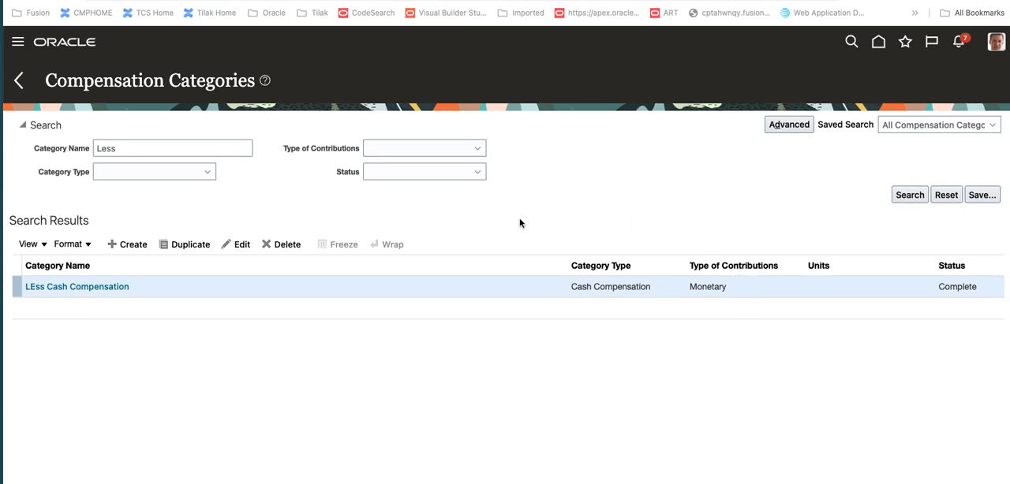
Create a compensation category named Less Medical with the category type Benefits and continue to its setup
left_click(135, 247)
left_click(133, 245)
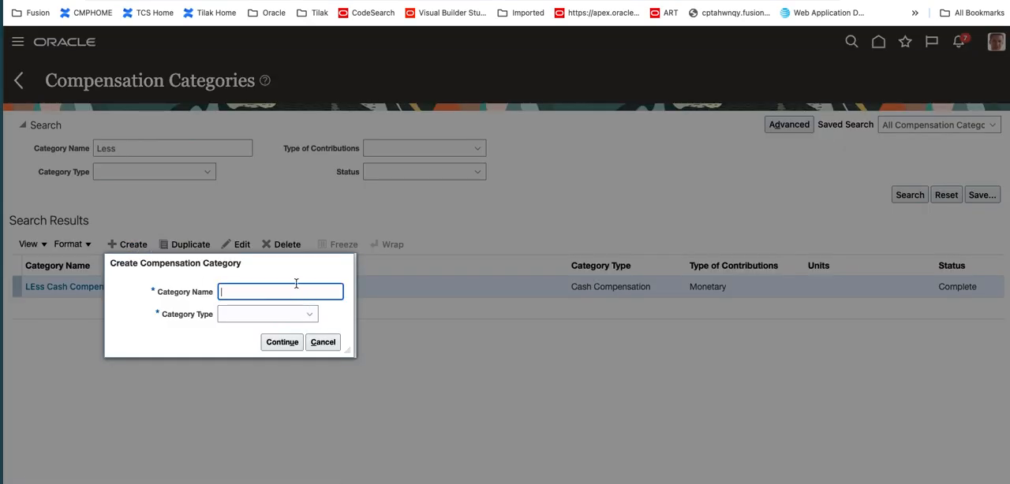
type("Less MEdical")
key("Tab")
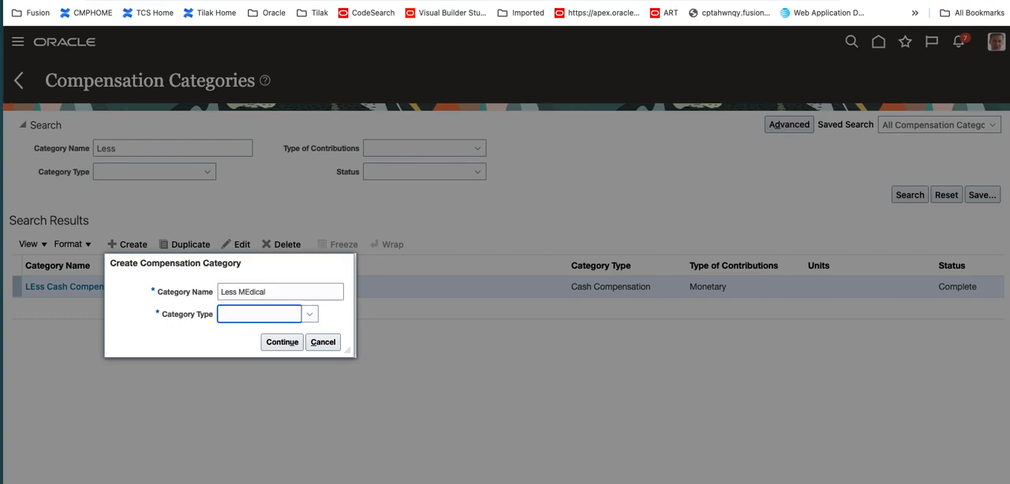
left_click(244, 292)
key("BackSpace")
type("e")
left_click(289, 314)
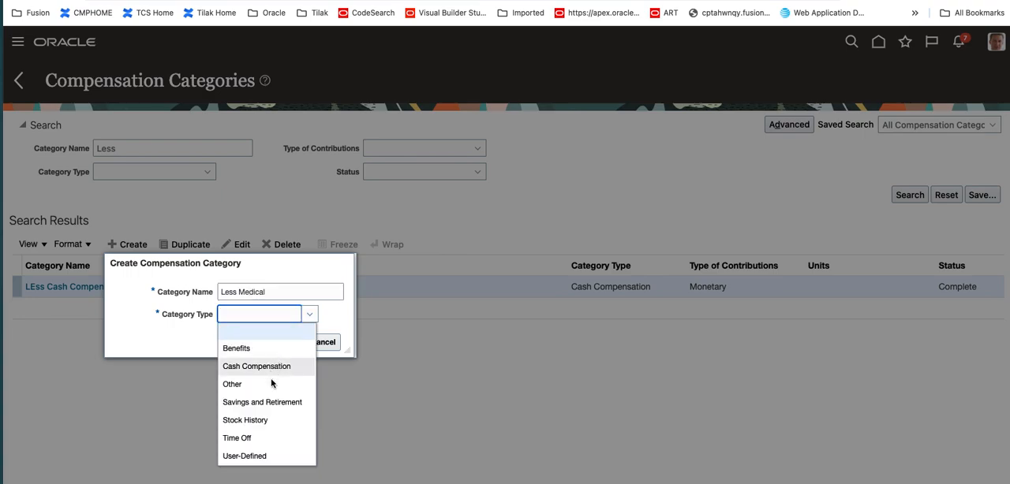
left_click(252, 348)
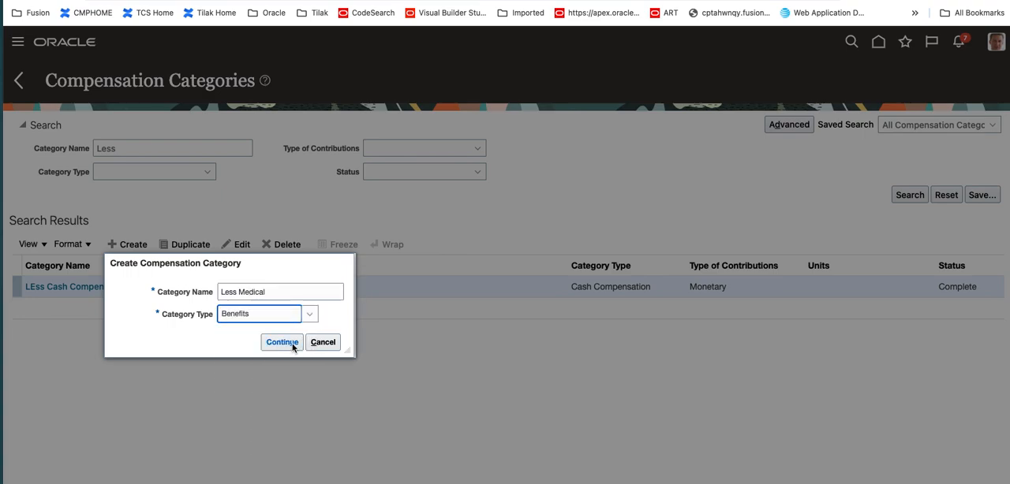
left_click(281, 342)
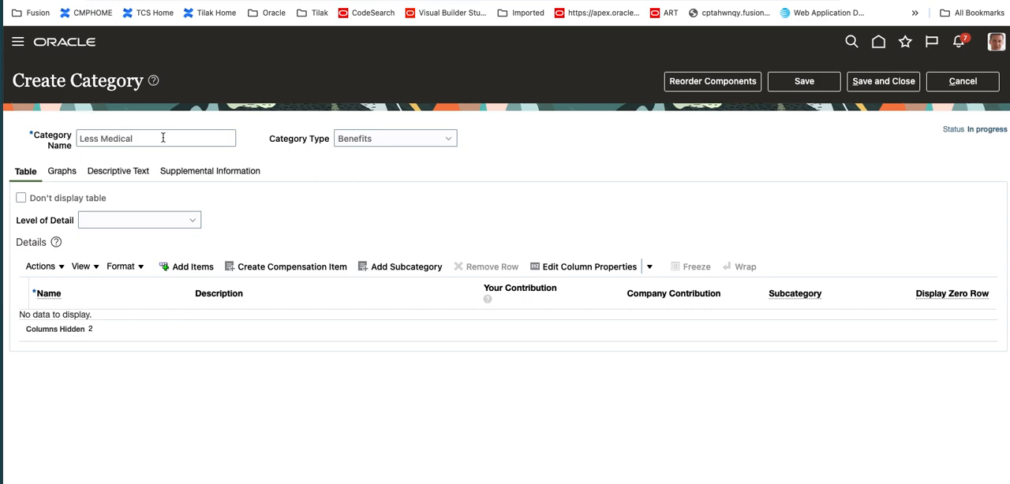
Set the level of detail to Viewers see all details on one page and add an item named Medical with description MEdical
left_click(196, 223)
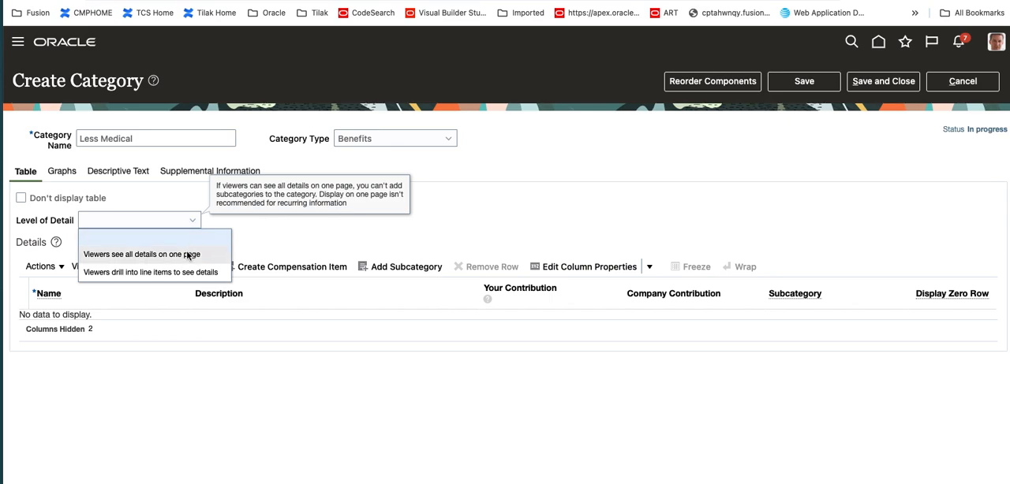
left_click(188, 255)
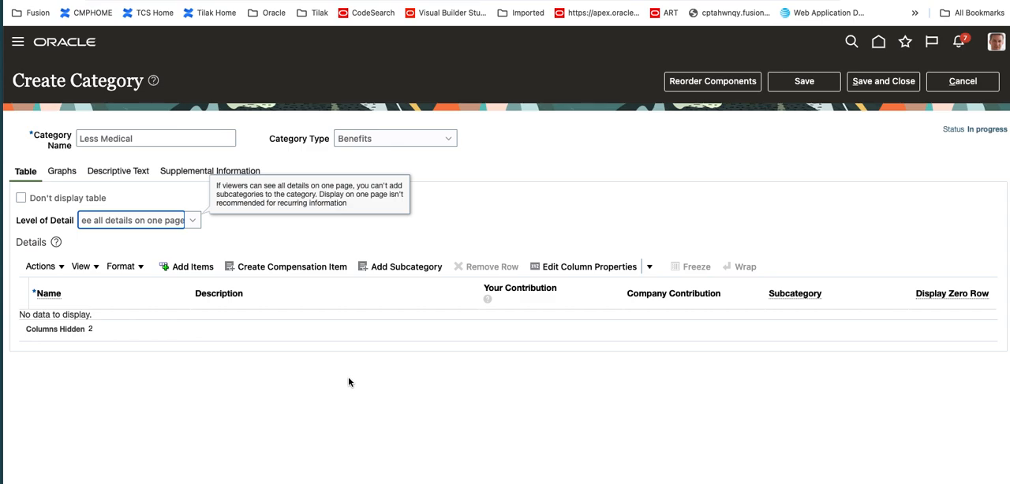
left_click(197, 267)
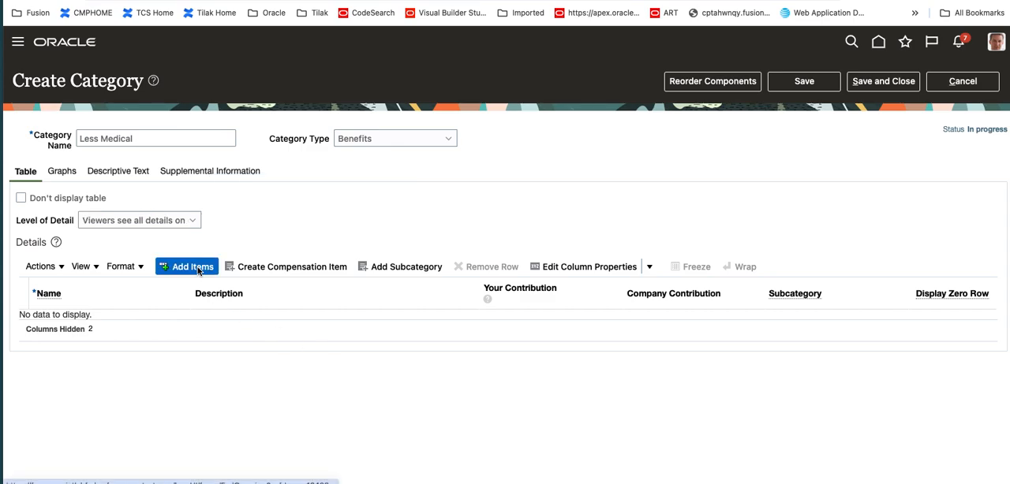
left_click(114, 324)
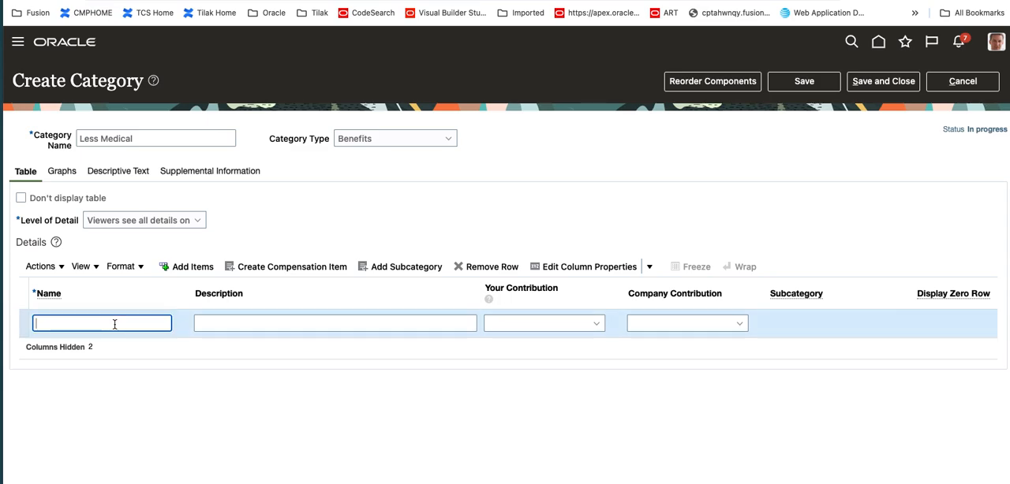
type("Medical")
key("Tab")
type("MEdical")
key("Tab")
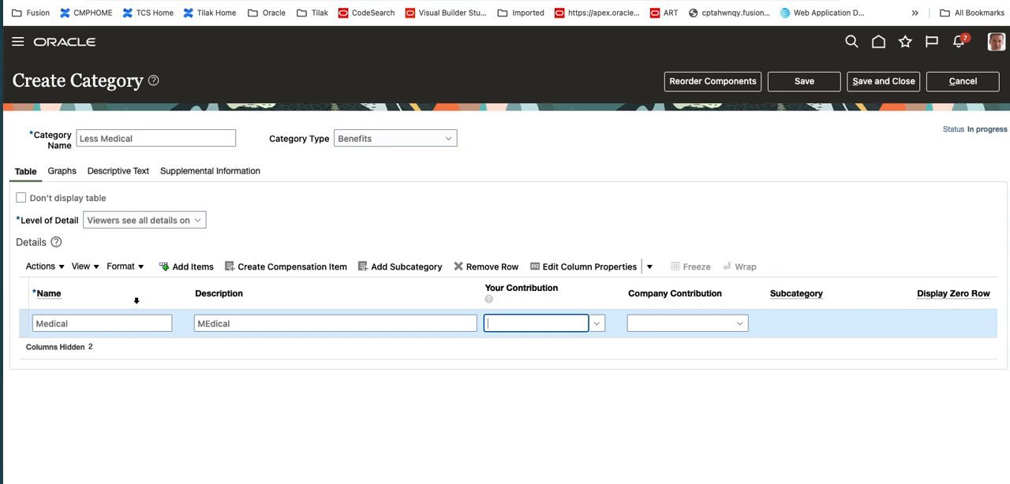
Search for compensation items starting with LEss and assign Less- Medical-Premium as the Medical item's Your Contribution
type("LEss")
key("Tab")
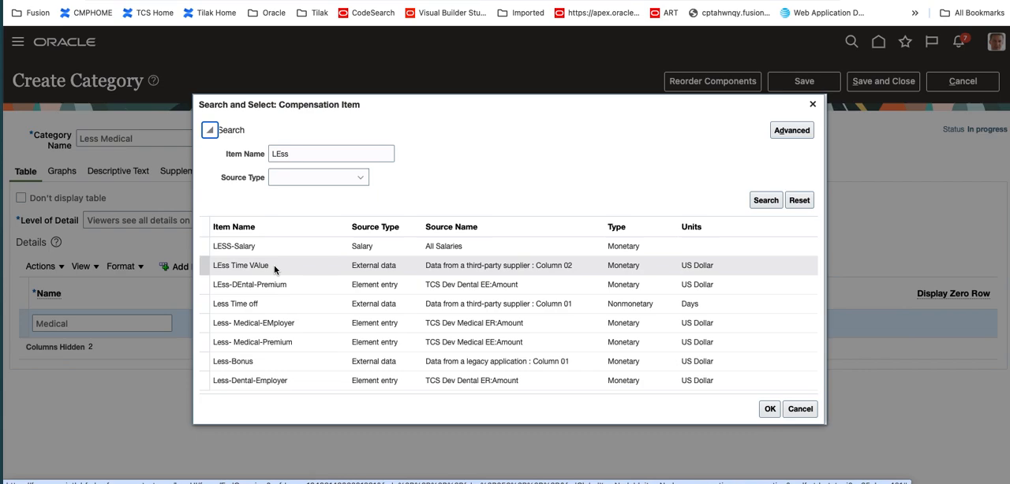
left_click(292, 340)
left_click(762, 409)
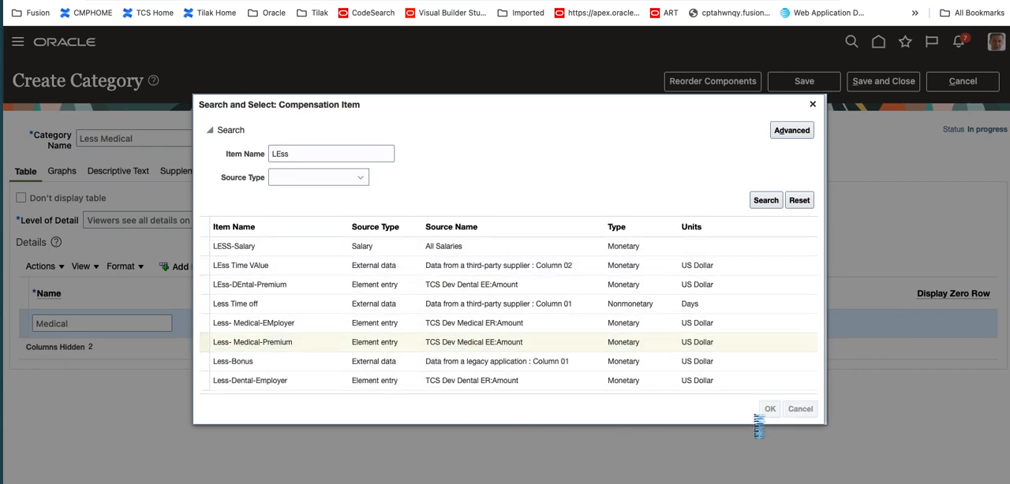
Assign Less- Medical-EMployer as the Medical item's Company Contribution and save the category
left_click(674, 323)
type("Less Me")
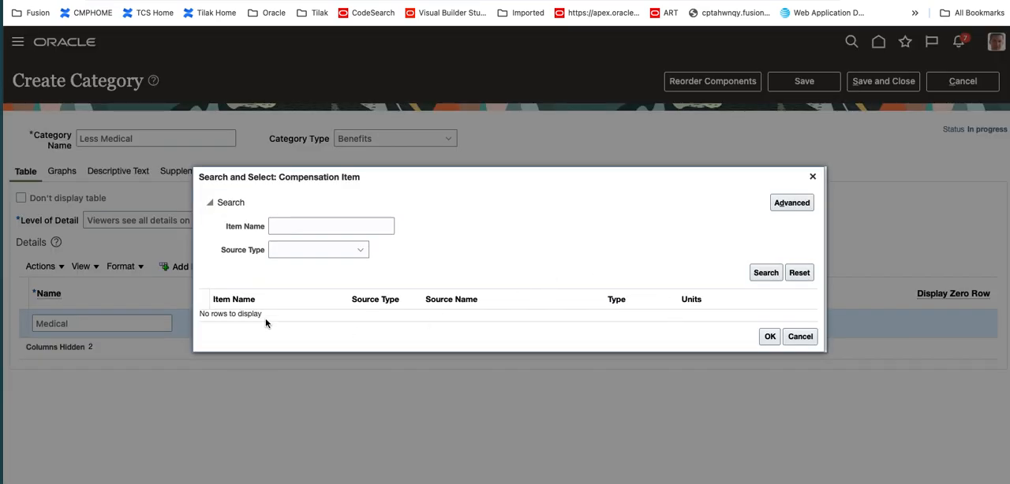
left_click(328, 224)
type("Less")
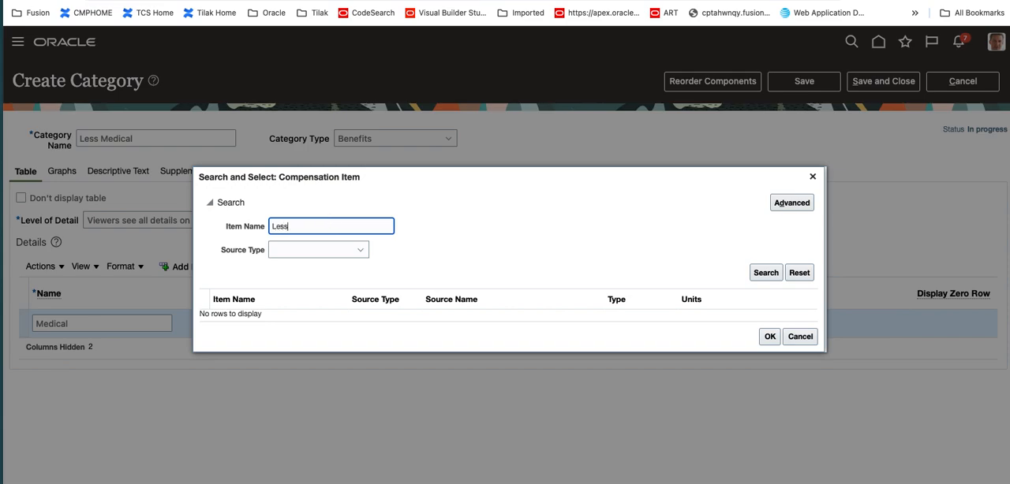
key("Return")
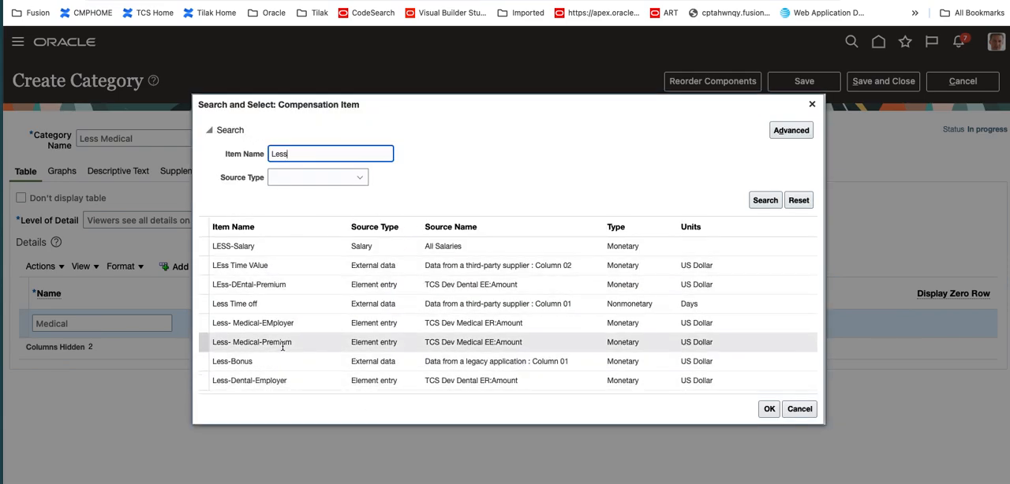
left_click(296, 324)
left_click(768, 409)
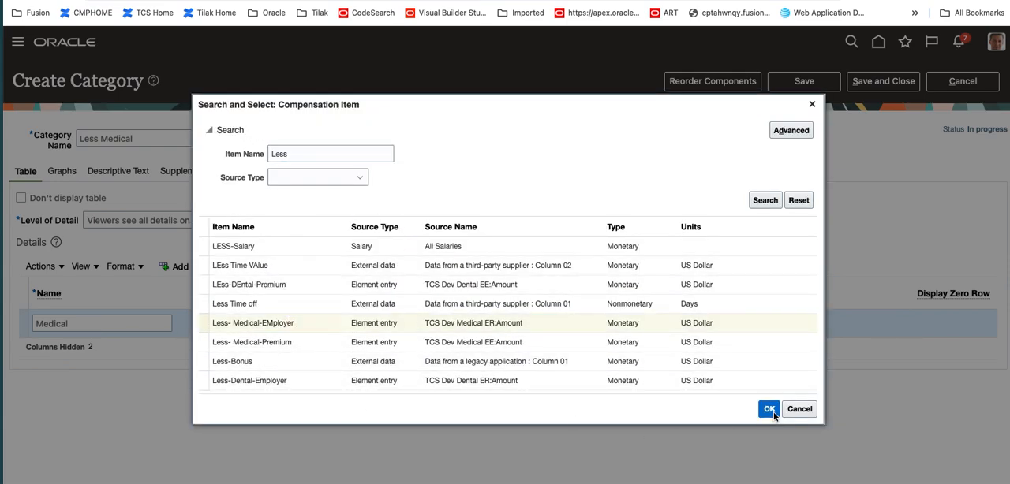
left_click(804, 81)
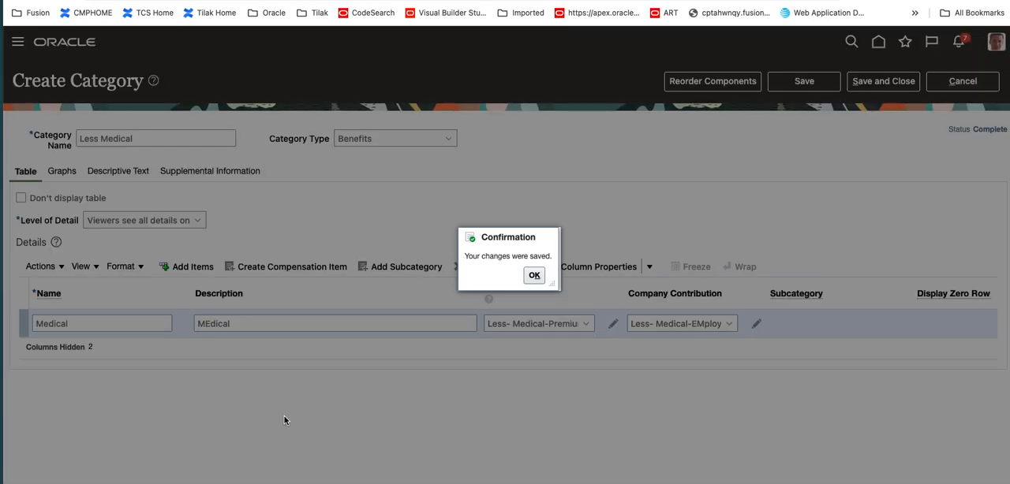
left_click(534, 276)
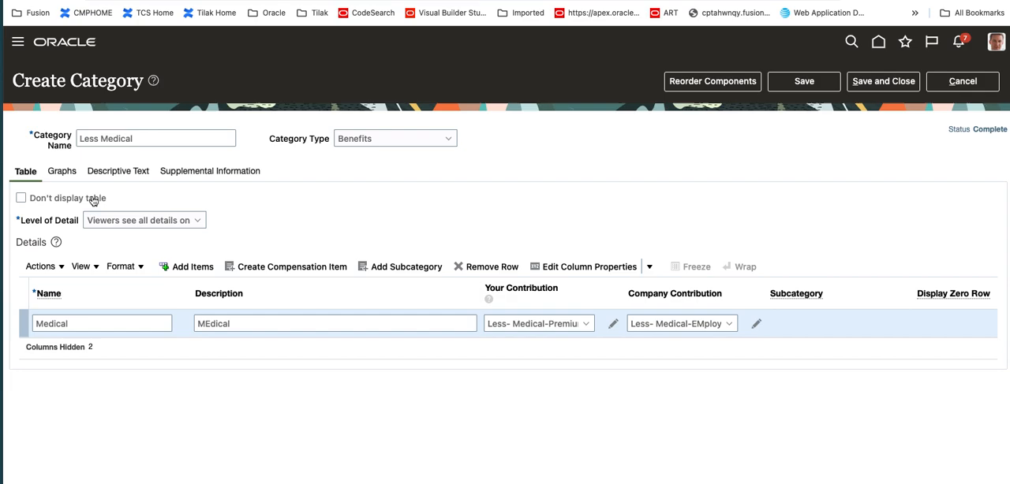
Title the category's first graph Medical Benefit
left_click(63, 173)
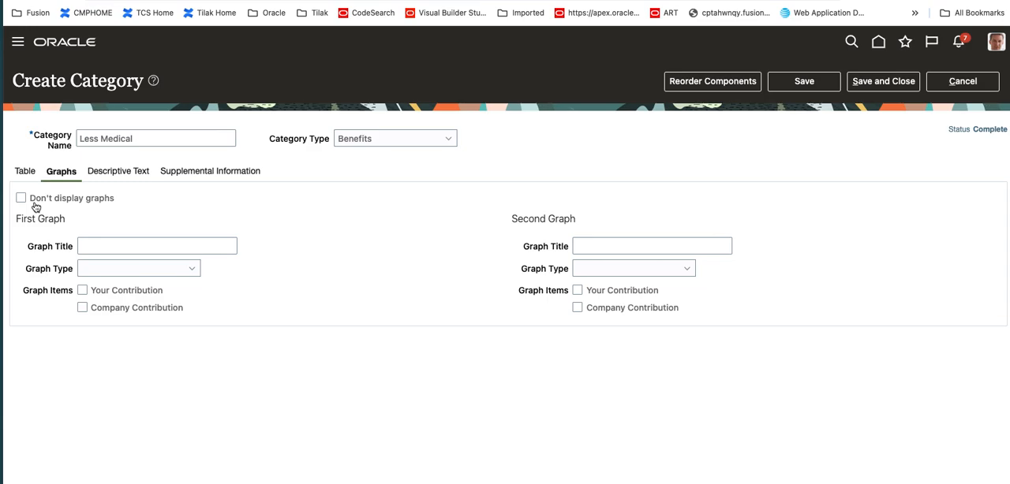
left_click(116, 244)
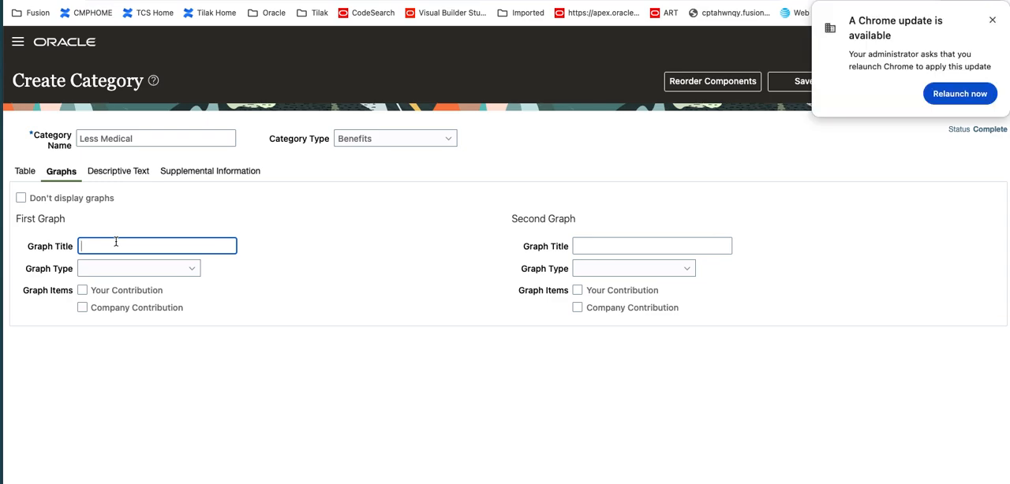
type("Medical Benefit")
key("Tab")
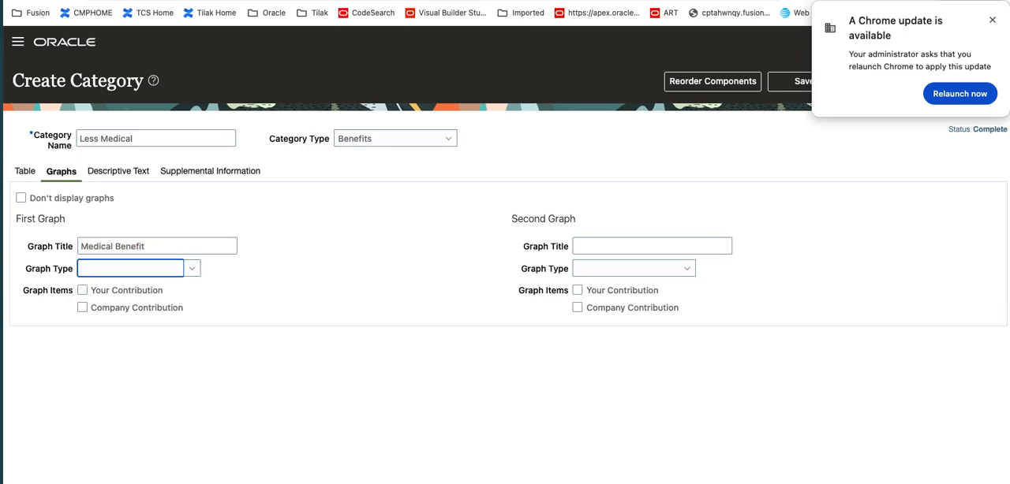
Set the first graph's type to Bar - horizontal and include Your Contribution and Company Contribution as graph items
left_click(193, 269)
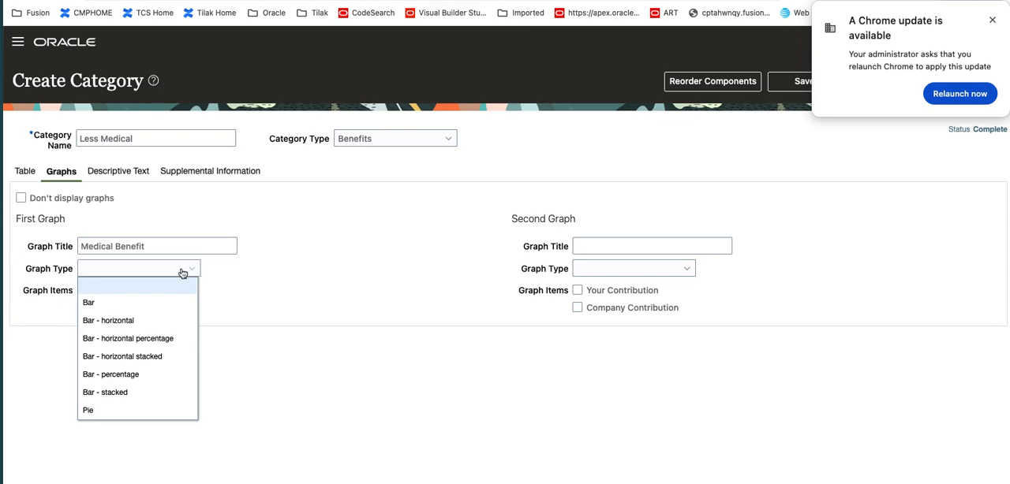
left_click(136, 319)
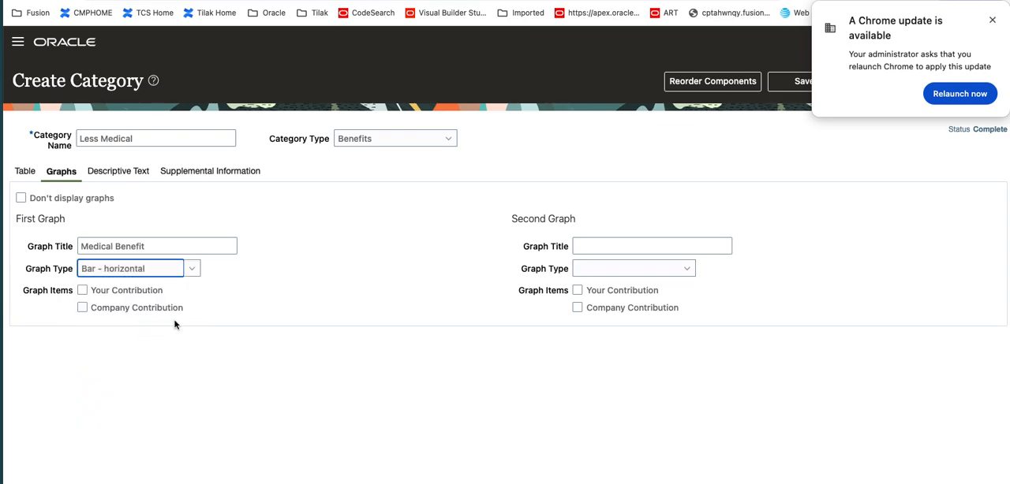
left_click(82, 290)
left_click(82, 308)
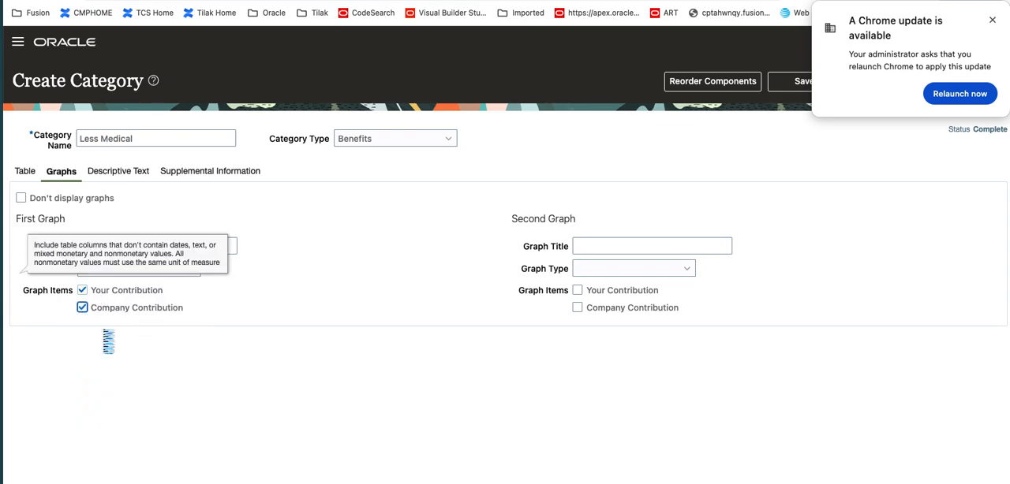
Title the category's second graph Medical Pie
left_click(598, 251)
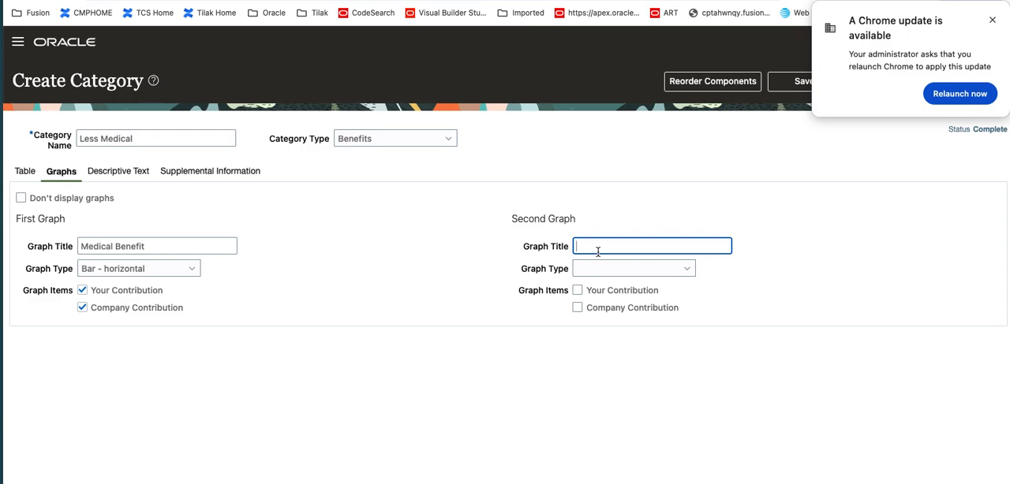
type("Medical Pie")
key("Tab")
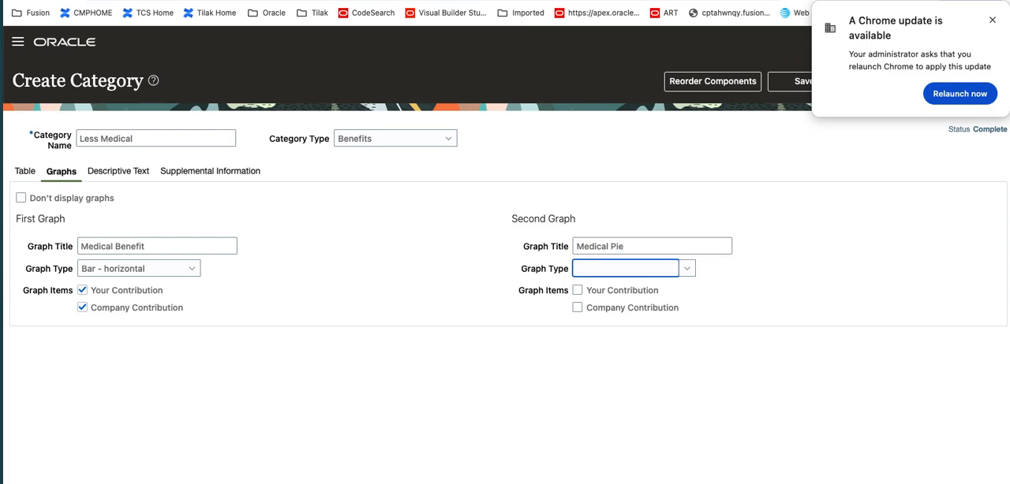
Set the second graph's type to Pie and include Your Contribution and Company Contribution as graph items
left_click(686, 269)
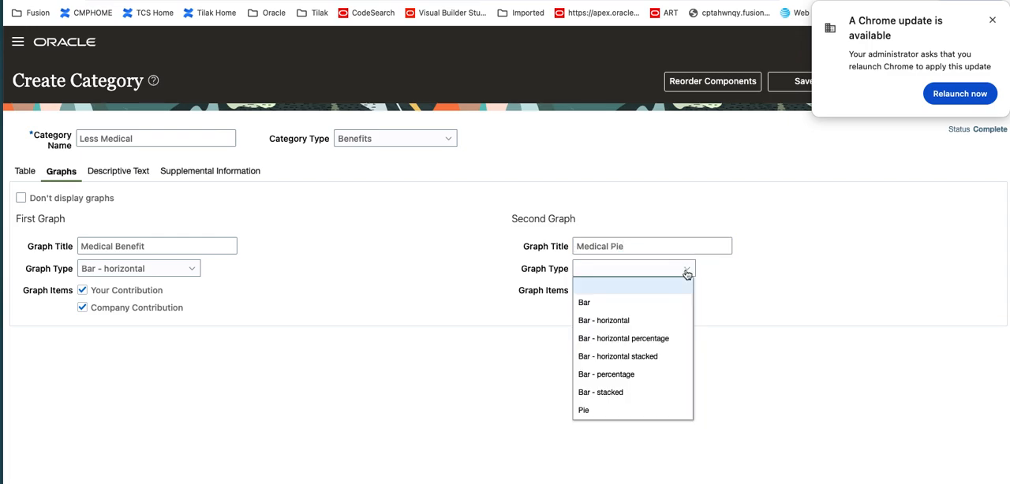
left_click(630, 411)
left_click(604, 292)
left_click(601, 310)
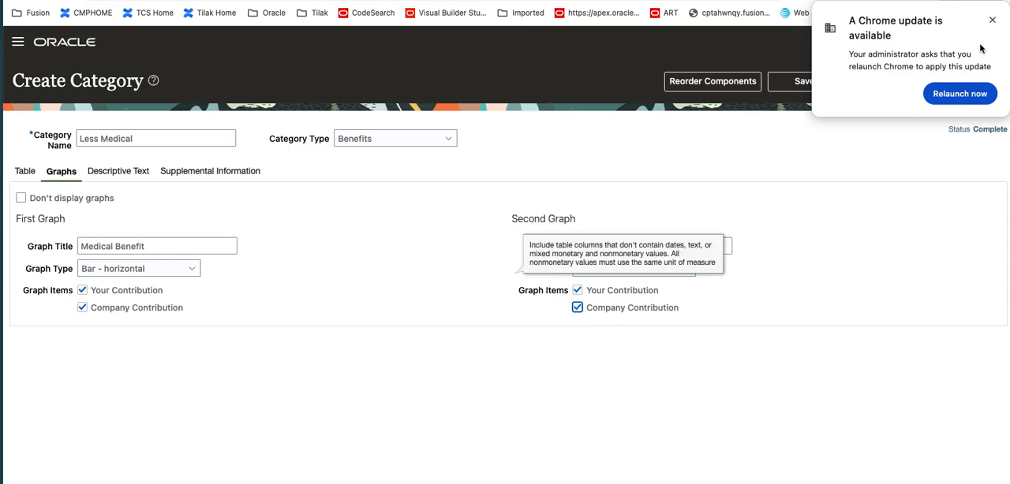
Dismiss the browser update notice and save the category with its graph settings
left_click(992, 20)
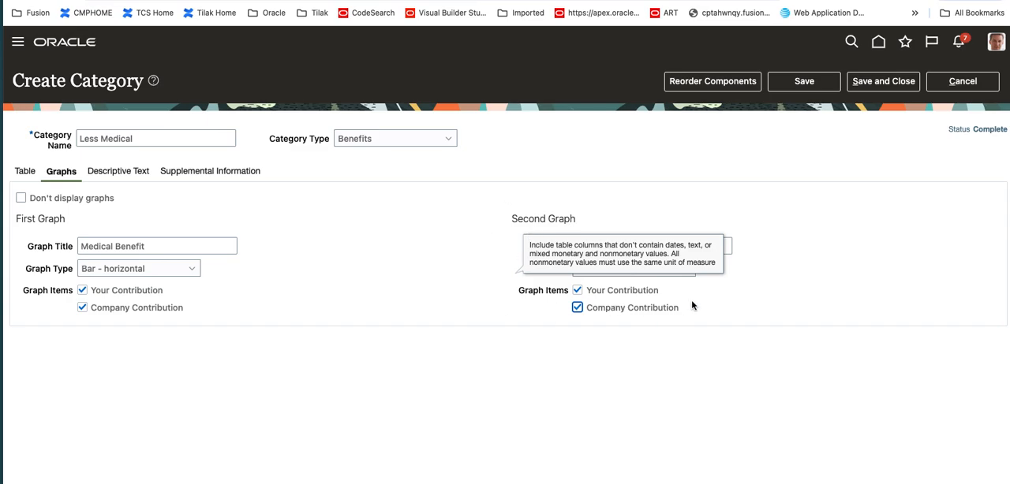
left_click(789, 82)
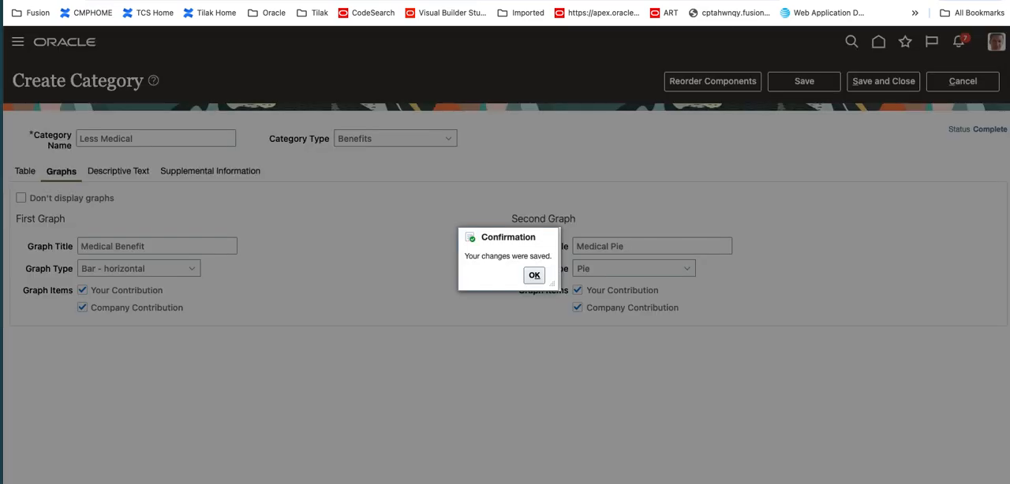
left_click(534, 275)
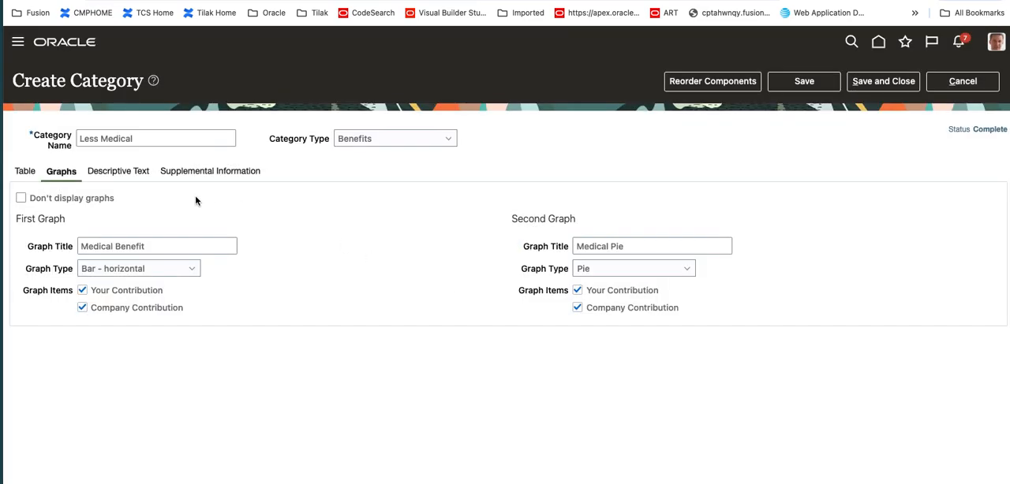
Enter "Medical Benefit Provided By the Org" as the category's descriptive text
left_click(124, 177)
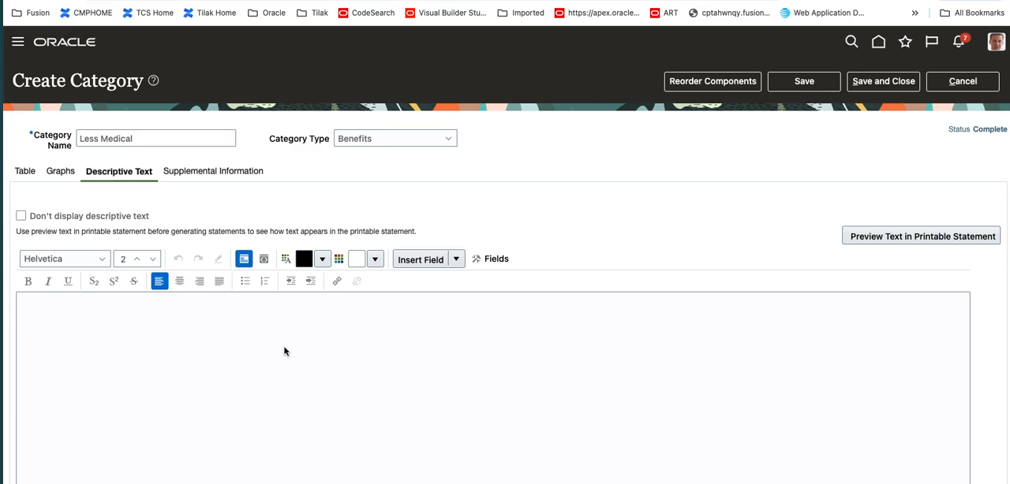
type("Th")
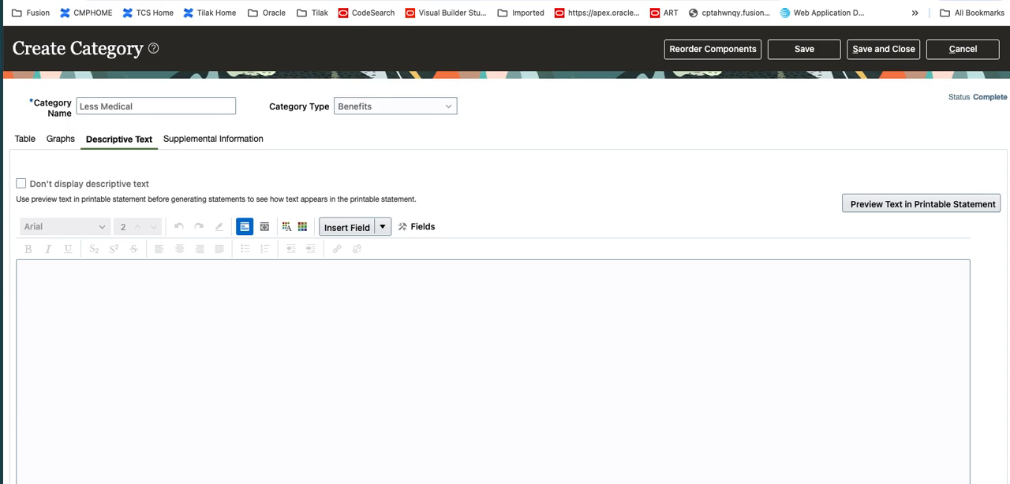
left_click(331, 333)
type("MEdical")
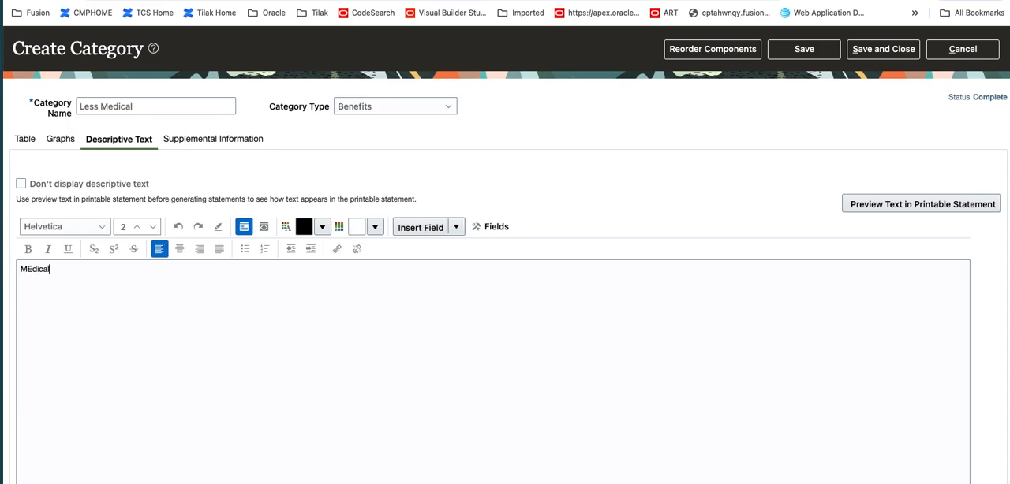
type(" Benefir p")
key("BackSpace")
key("BackSpace")
key("BackSpace")
key("BackSpace")
key("BackSpace")
key("BackSpace")
key("BackSpace")
key("BackSpace")
key("BackSpace")
key("BackSpace")
key("BackSpace")
key("BackSpace")
key("BackSpace")
key("BackSpace")
key("BackSpace")
type("edical Benefir")
key("BackSpace")
type("t Provided By the Org")
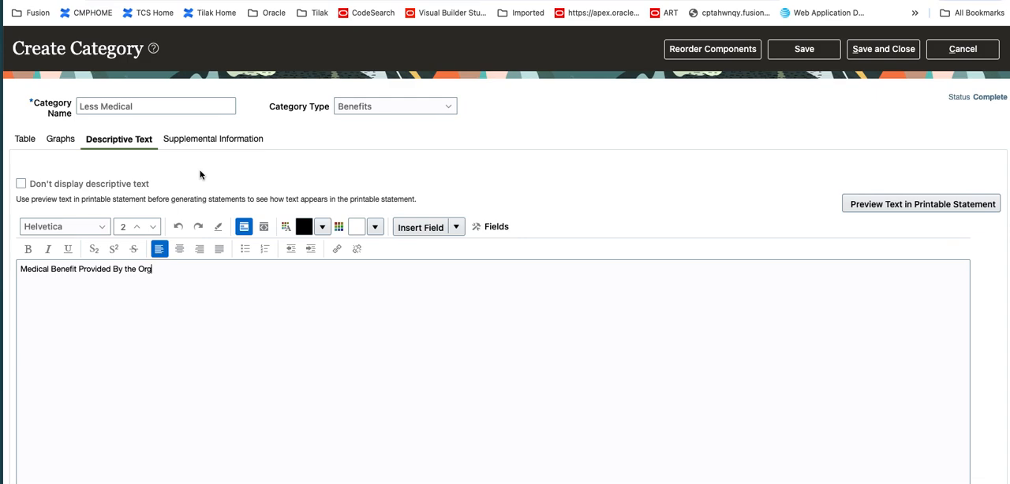
Look over the category's supplemental information settings and return to its descriptive text
left_click(217, 140)
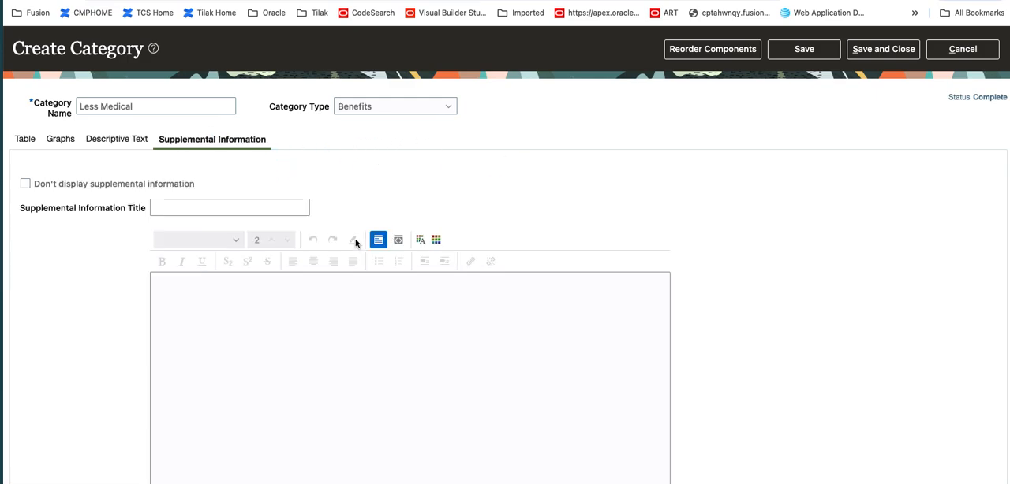
left_click(178, 208)
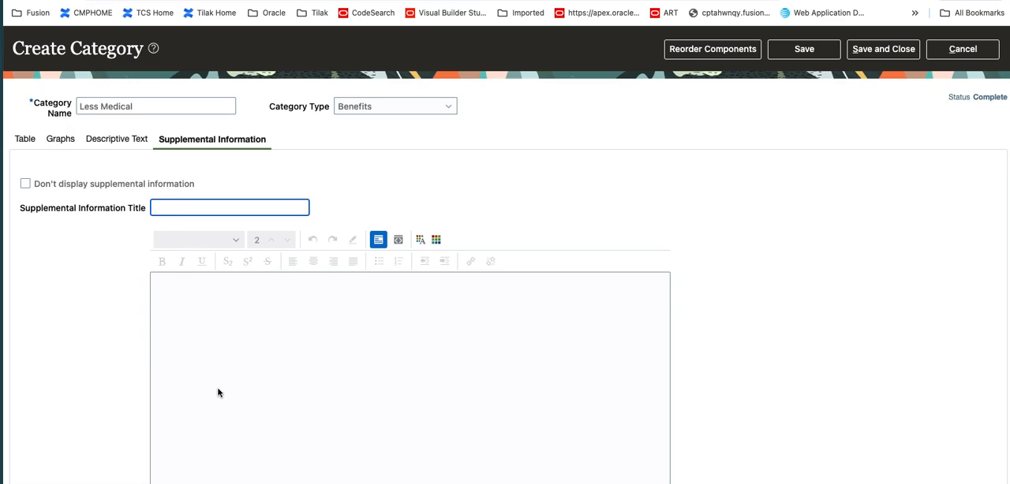
left_click(123, 142)
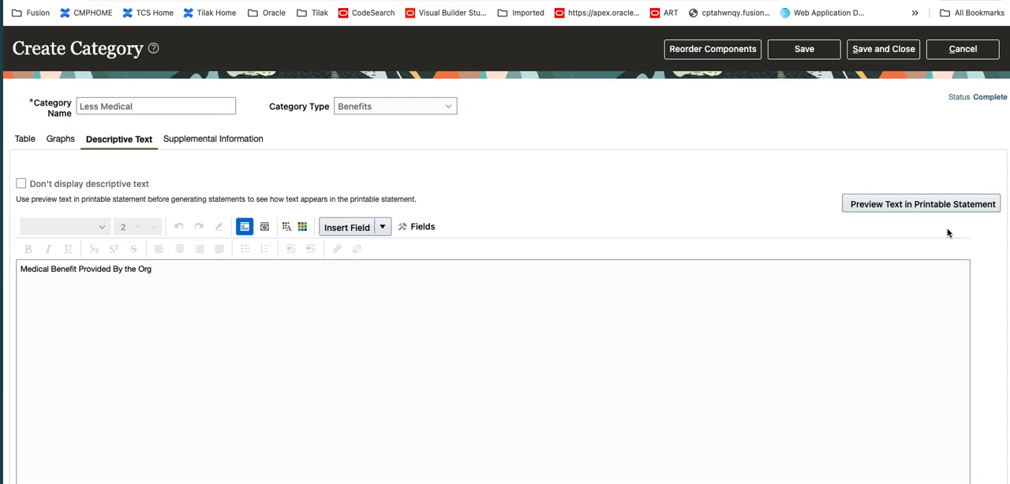
Save the Less Medical category with its descriptive text and dismiss the confirmation
left_click(571, 339)
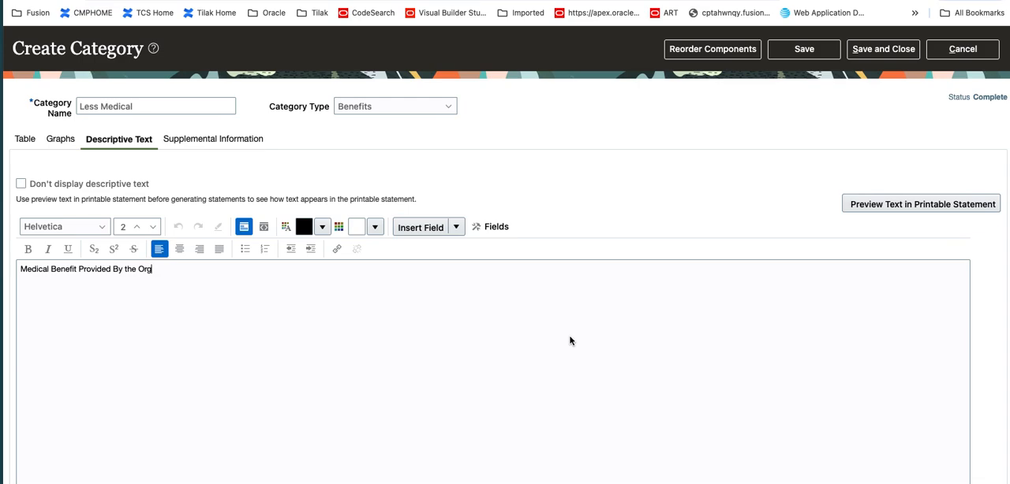
left_click(803, 55)
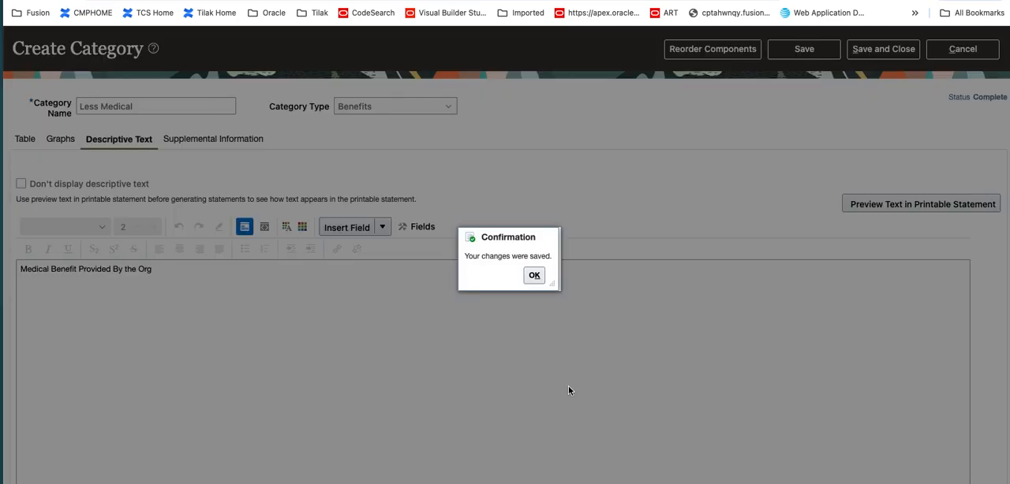
left_click(534, 275)
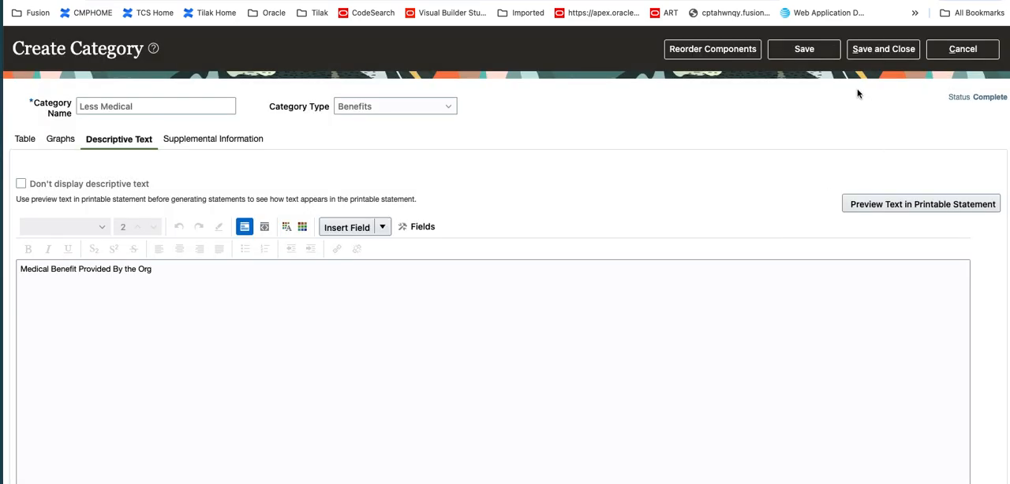
Set the Medical row's zero contributions display to Always display the row with its alert turned off, and save the category
left_click(26, 141)
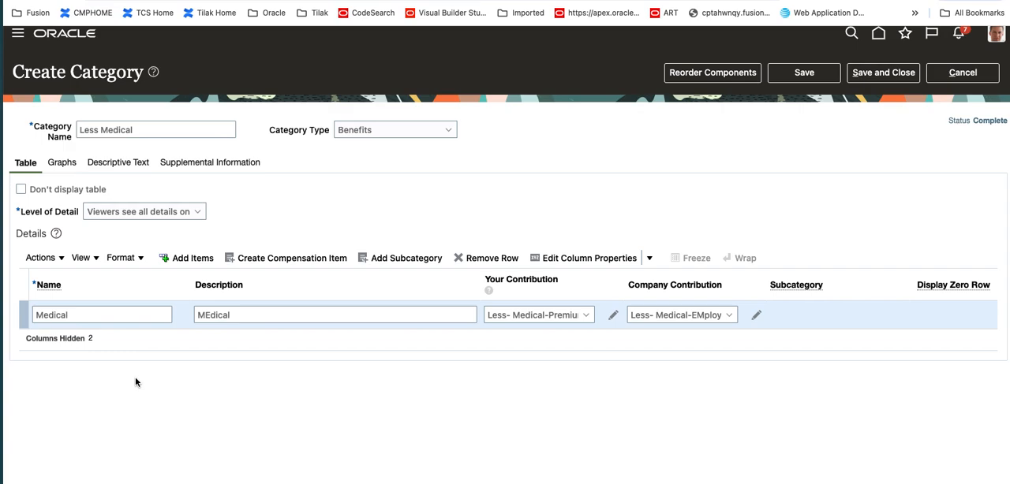
left_click(57, 260)
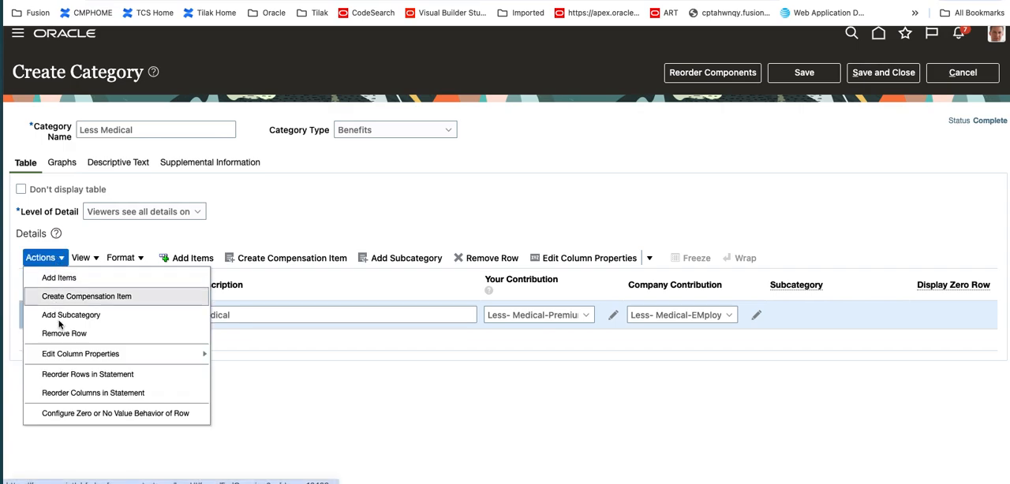
left_click(105, 417)
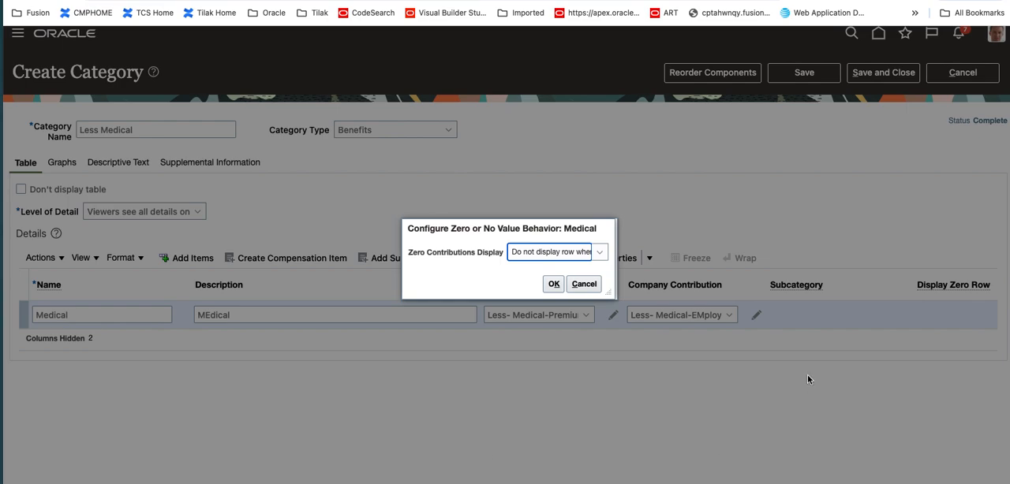
left_click(603, 253)
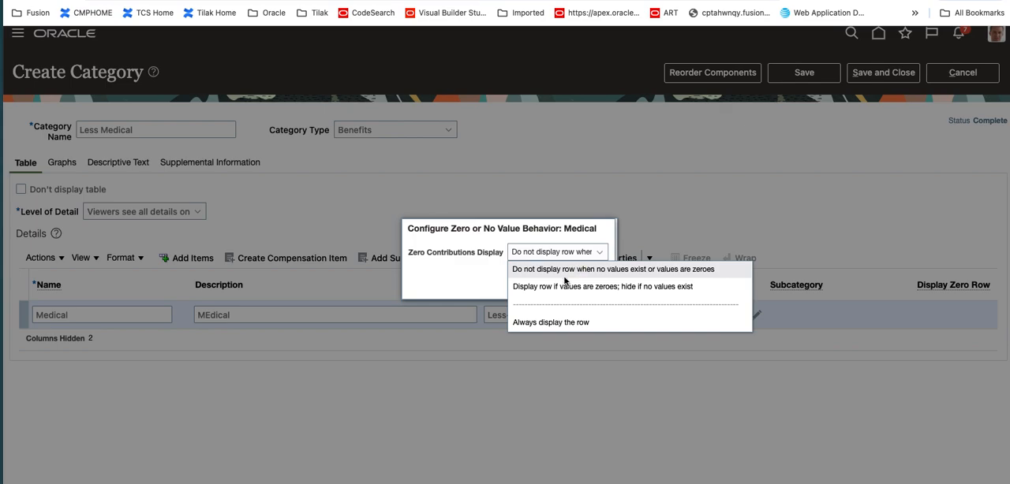
left_click(557, 323)
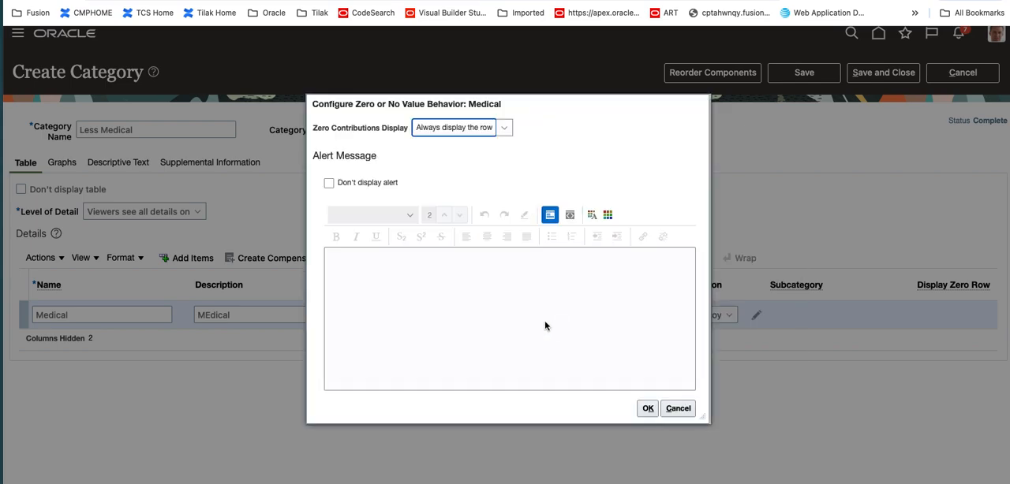
left_click(431, 314)
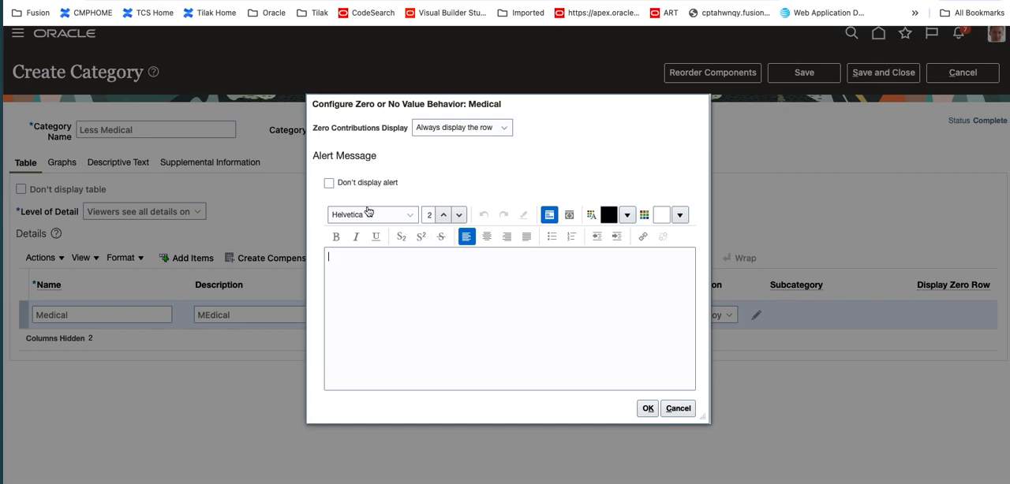
left_click(329, 185)
left_click(647, 408)
left_click(819, 75)
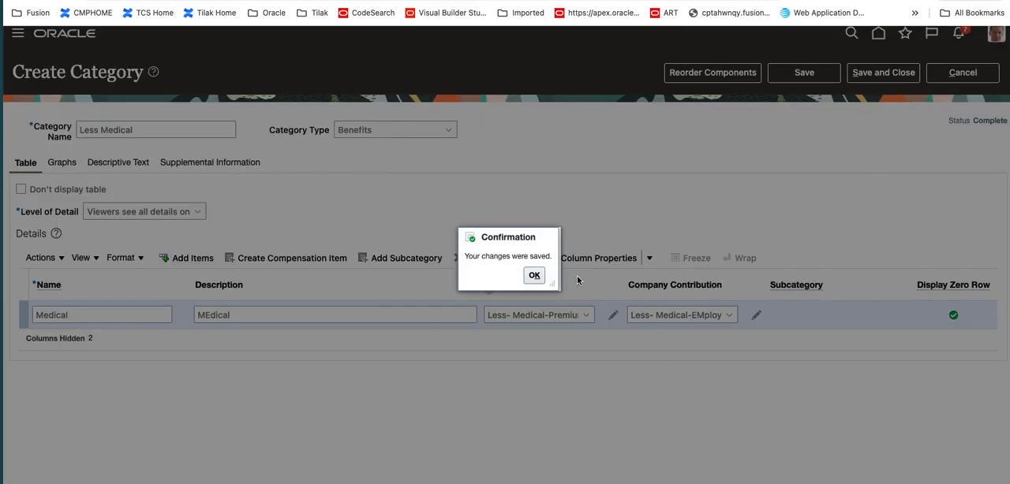
left_click(534, 276)
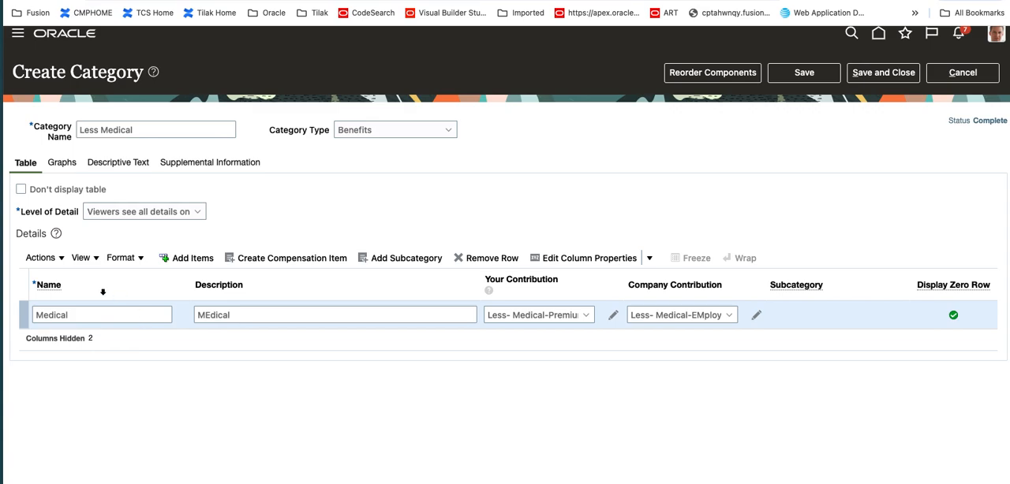
Turn on the Medical row's zero-value alert with the message "This is Zero Value alert", and save and close the category
left_click(62, 260)
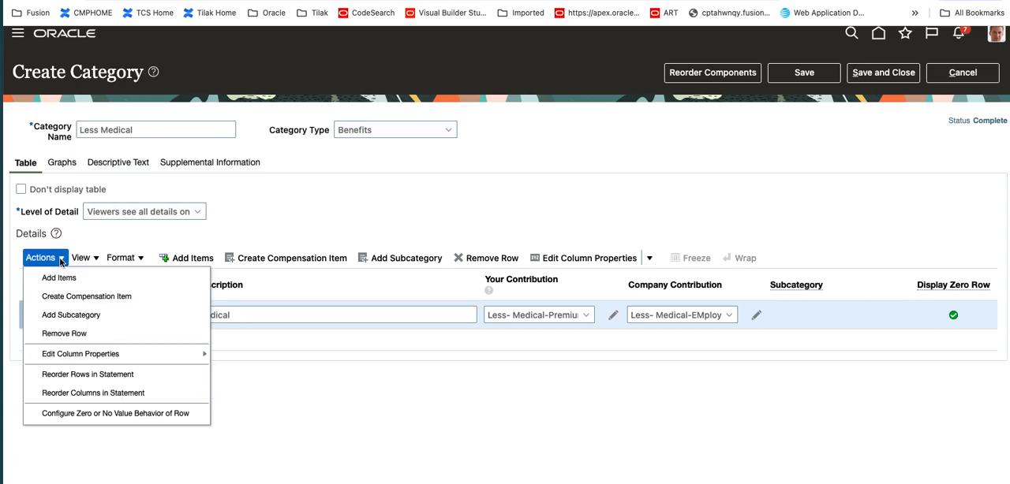
left_click(99, 416)
left_click(329, 183)
type("T")
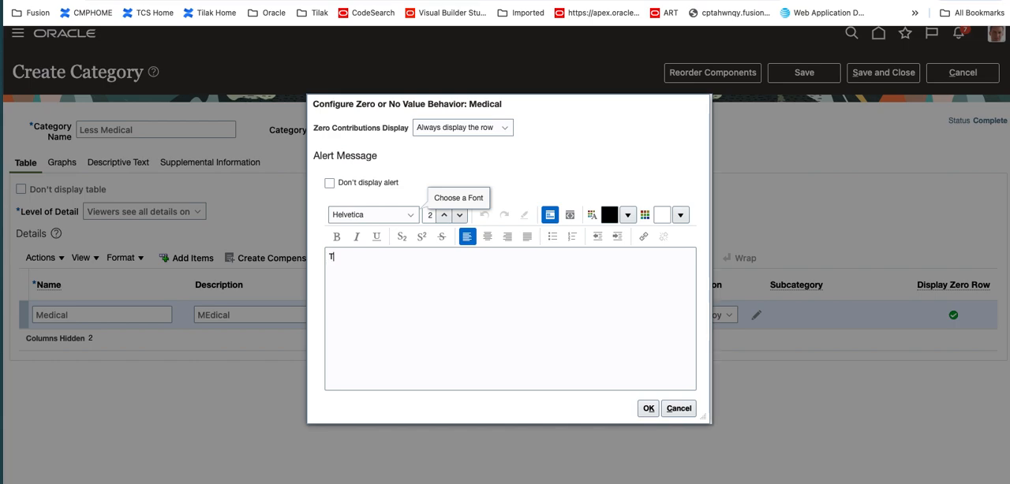
type("his is  Zero Value alert")
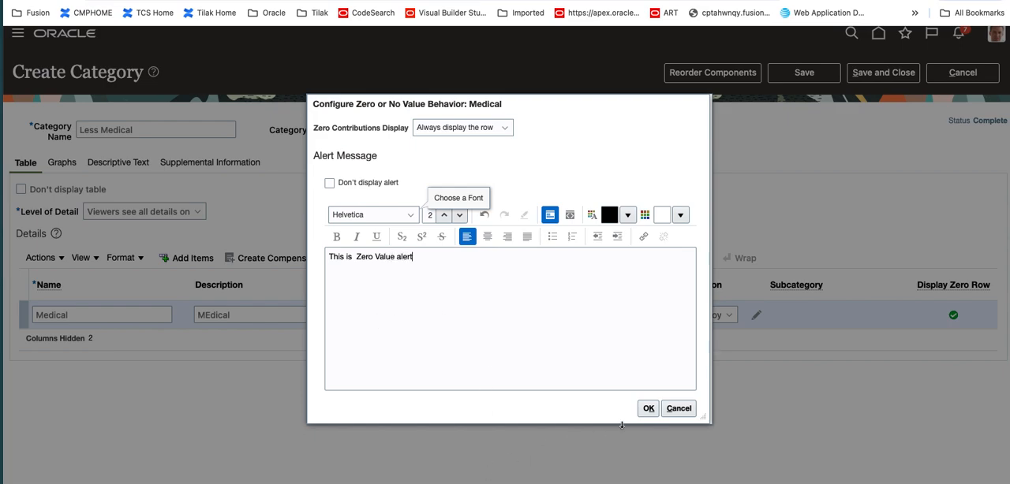
left_click(649, 407)
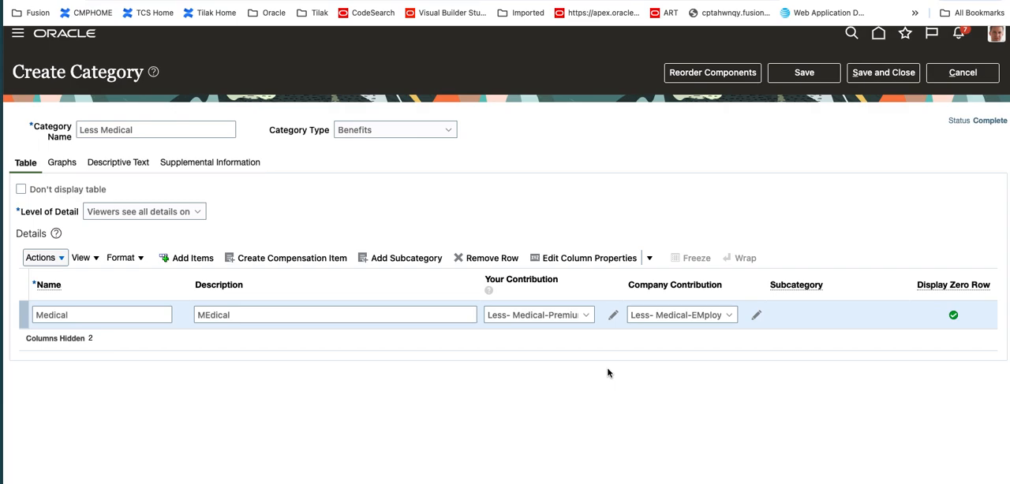
left_click(808, 79)
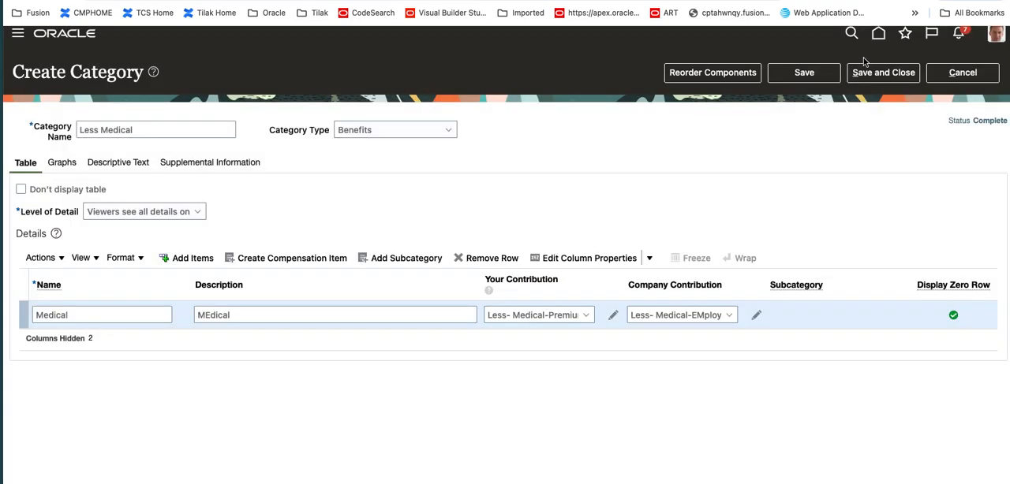
left_click(880, 72)
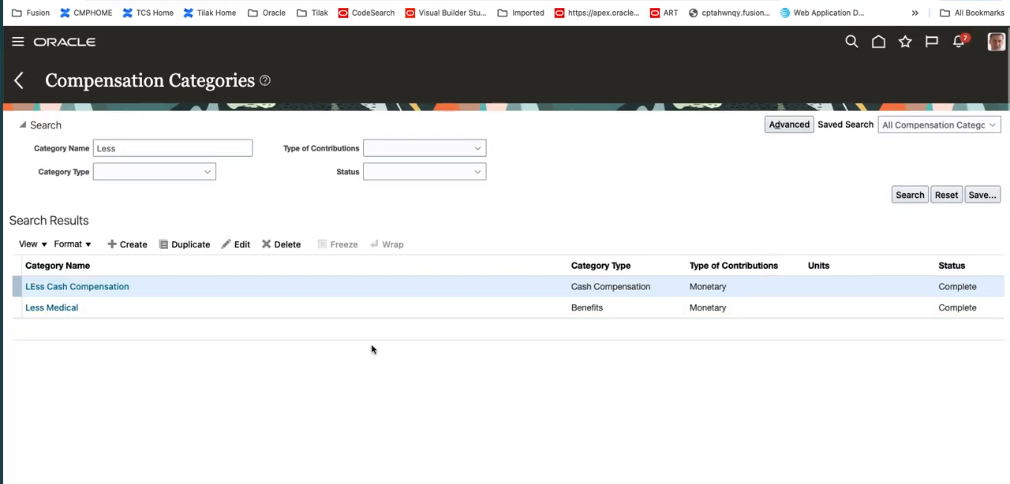
Create a new compensation category named Less Dental with the category type Benefits
left_click(131, 246)
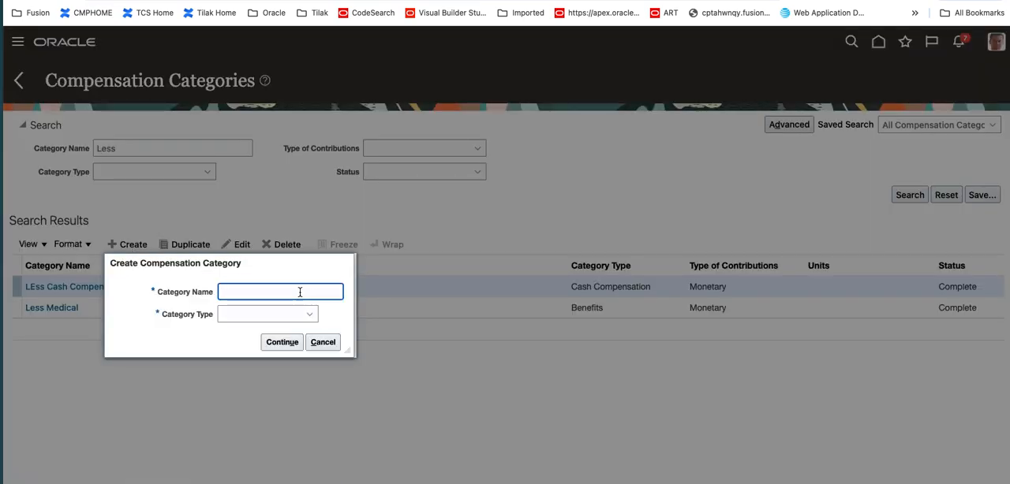
type("Less DEntal")
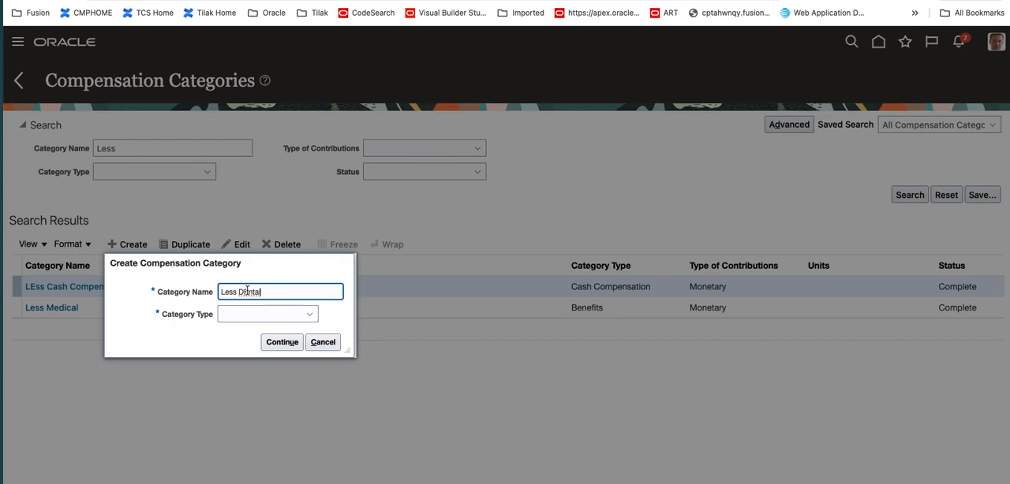
key("Tab")
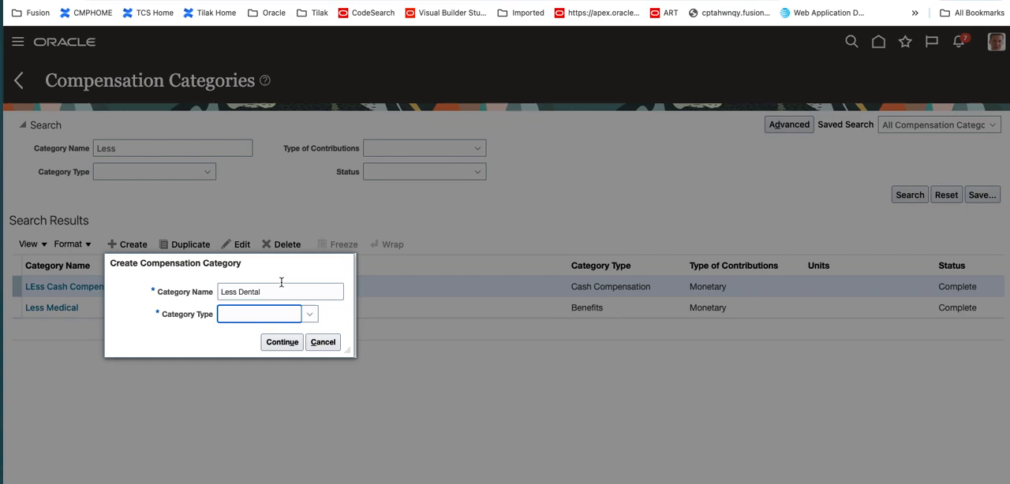
type("Benefits")
left_click(295, 345)
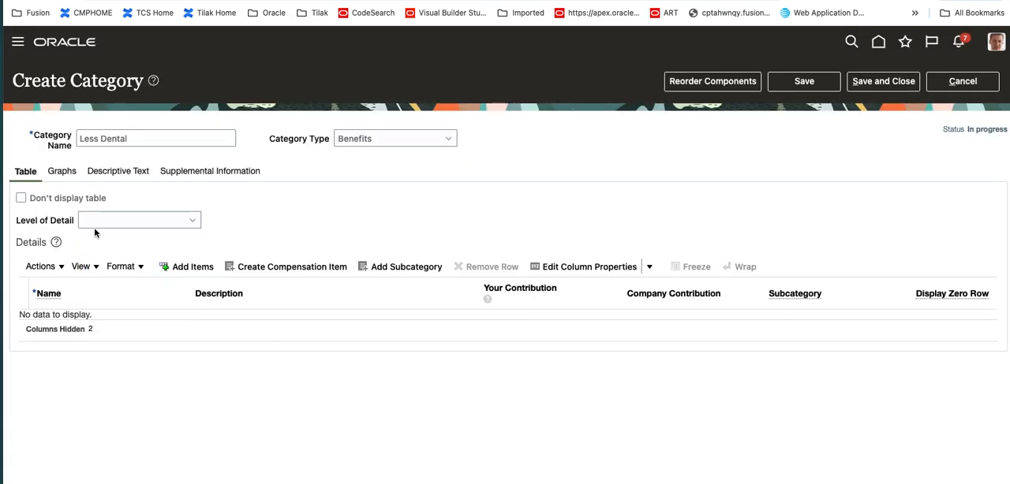
Set the level of detail to Viewers drill into line items to see details and add an item row with DEntal as name and description
left_click(192, 220)
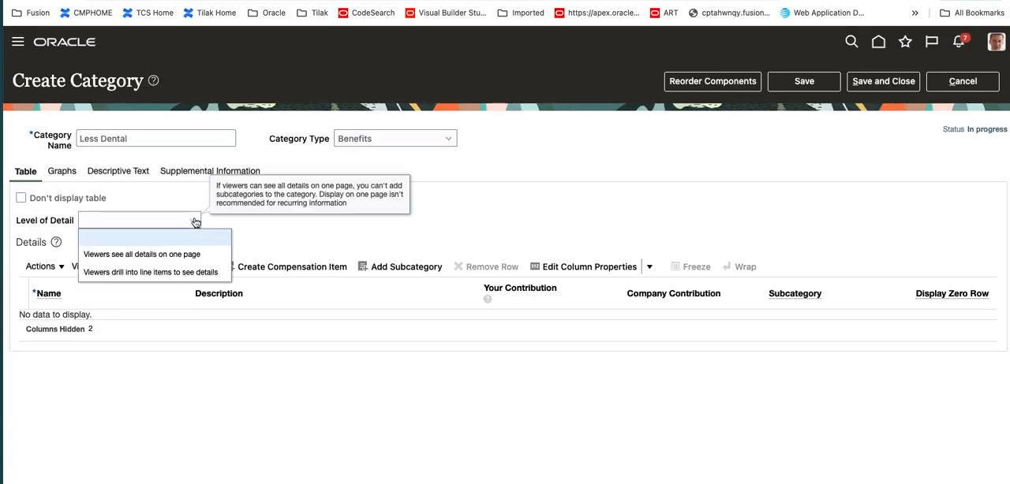
left_click(174, 272)
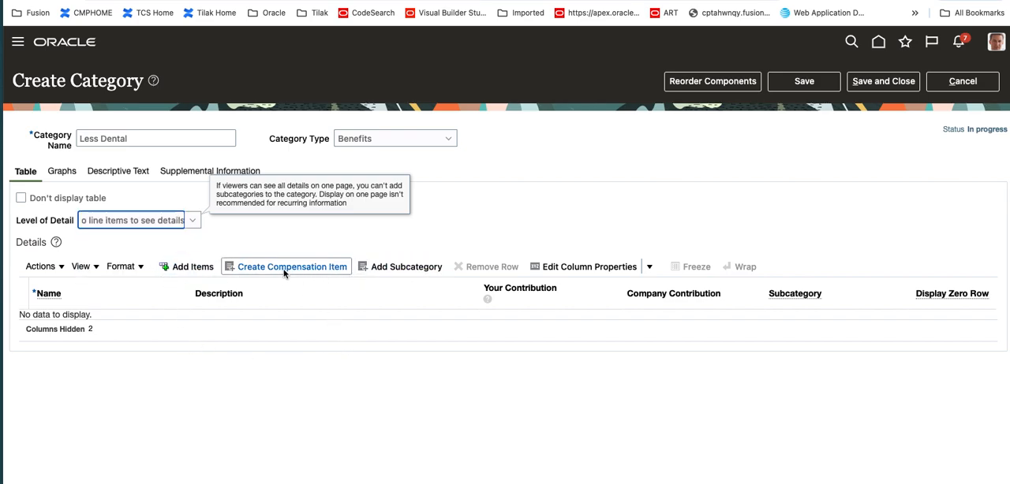
left_click(198, 269)
left_click(147, 323)
type("DEntal")
key("Tab")
type("DEntal")
key("Tab")
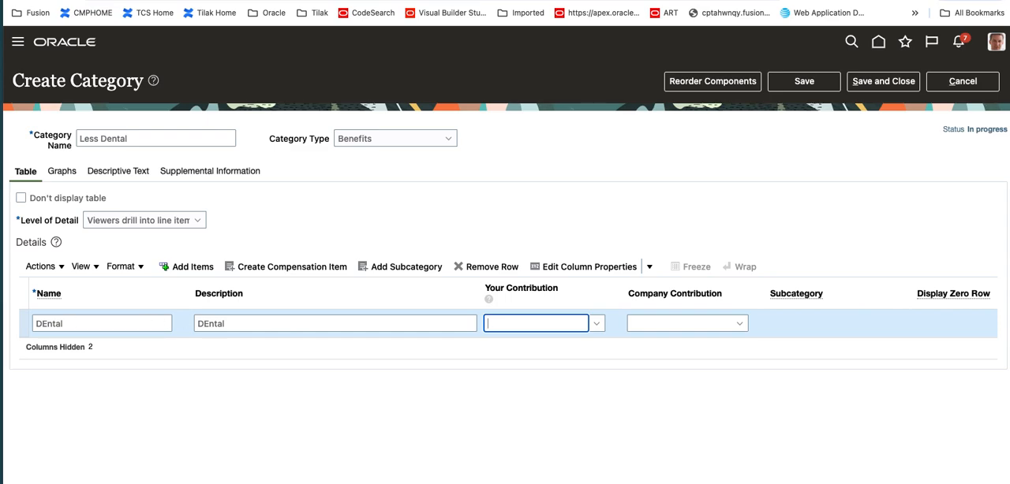
Correct the spelling of the new row's name and description to Dental
left_click(47, 323)
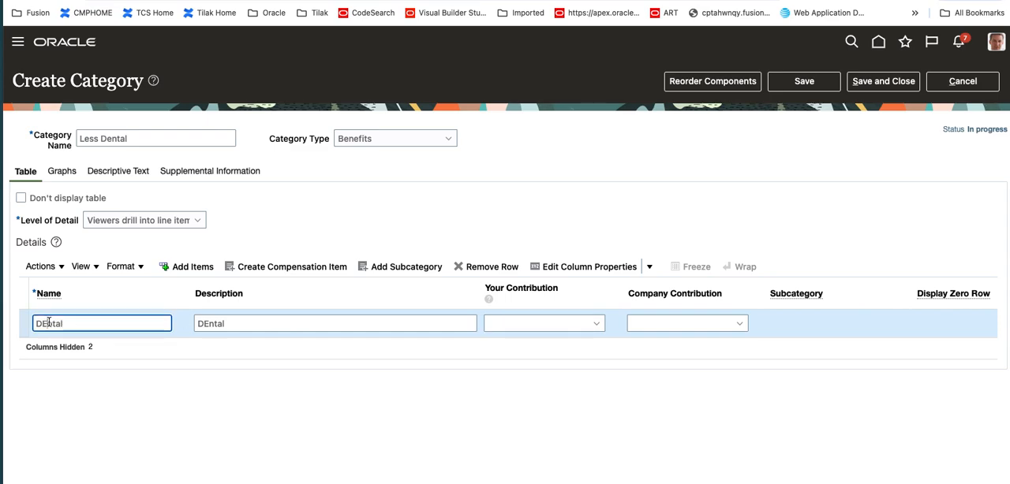
key("BackSpace")
type("e")
left_click(209, 323)
key("BackSpace")
type("w")
double_click(248, 318)
type("Dental")
Search the compensation items for Less and assign LEss-DEntal-Premium as the Dental row's Your Contribution item
left_click(529, 323)
type("Less")
key("Tab")
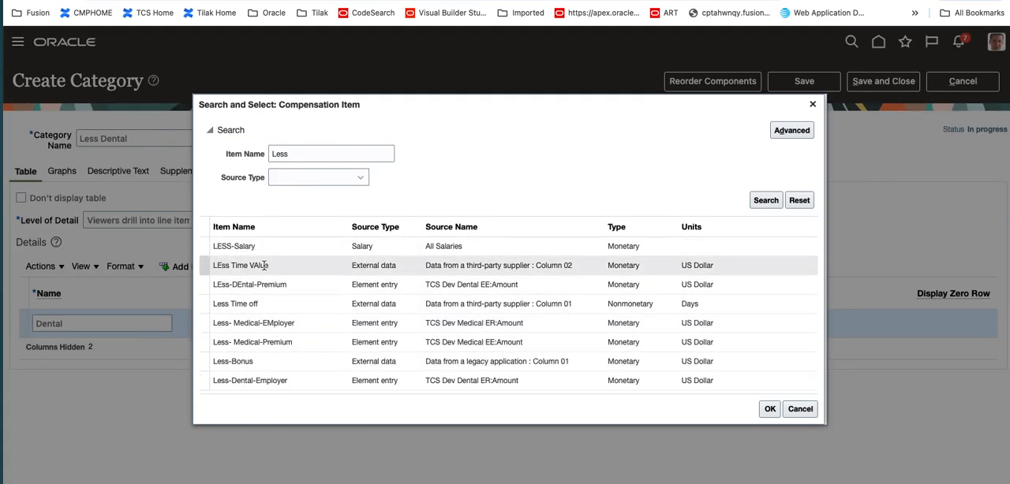
left_click(277, 286)
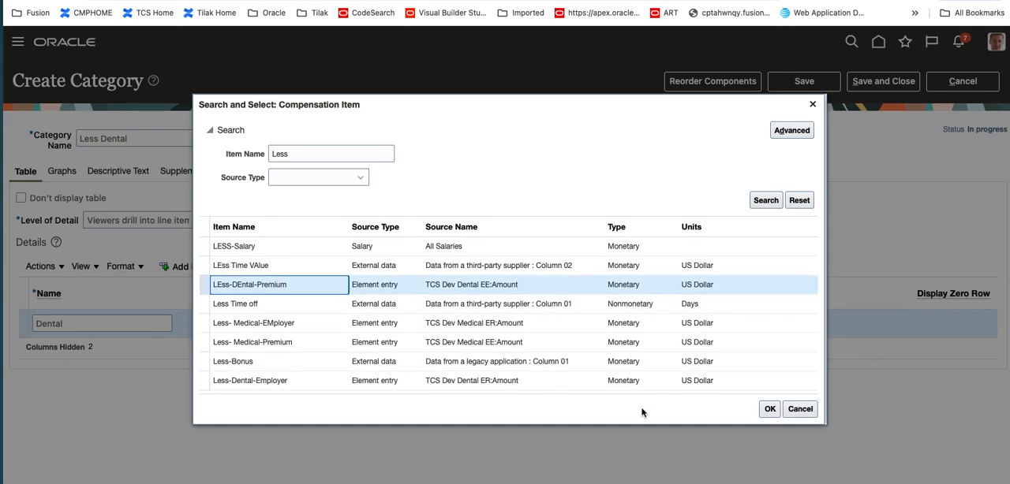
left_click(769, 408)
Search the compensation items for Less and assign Less-Dental-Employer as the Dental row's Company Contribution item
left_click(648, 323)
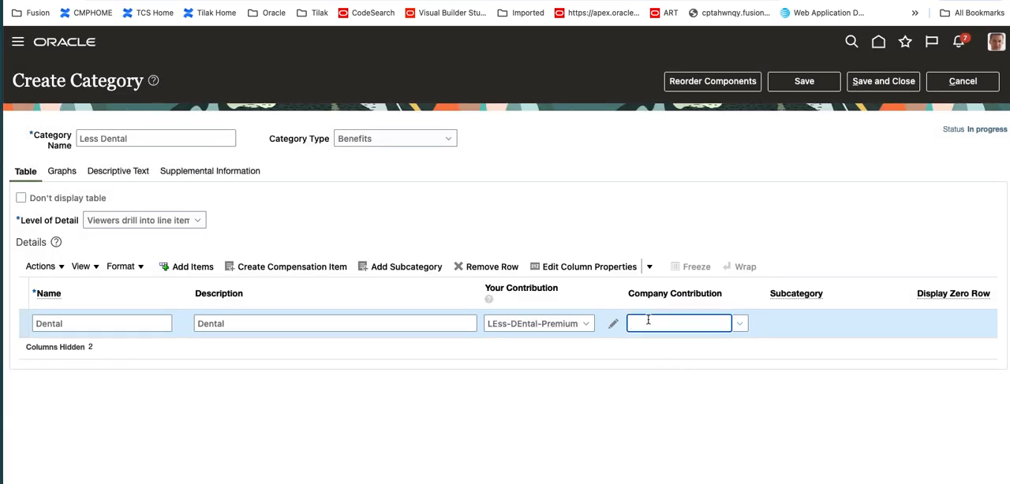
type("Less")
key("Tab")
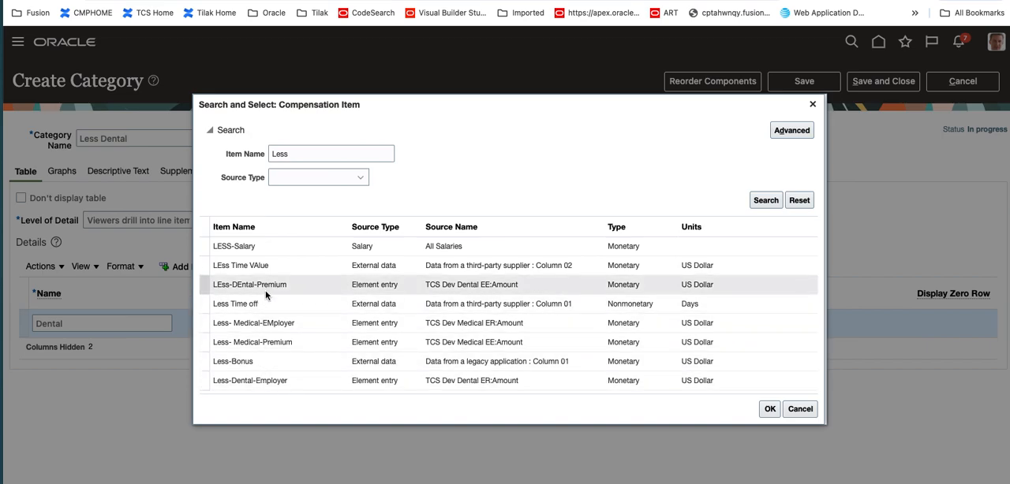
left_click(281, 384)
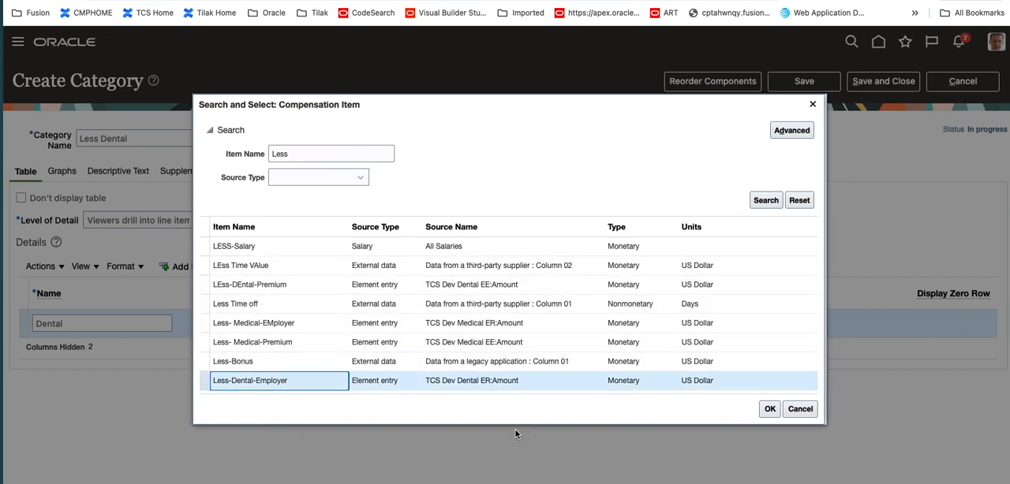
left_click(767, 408)
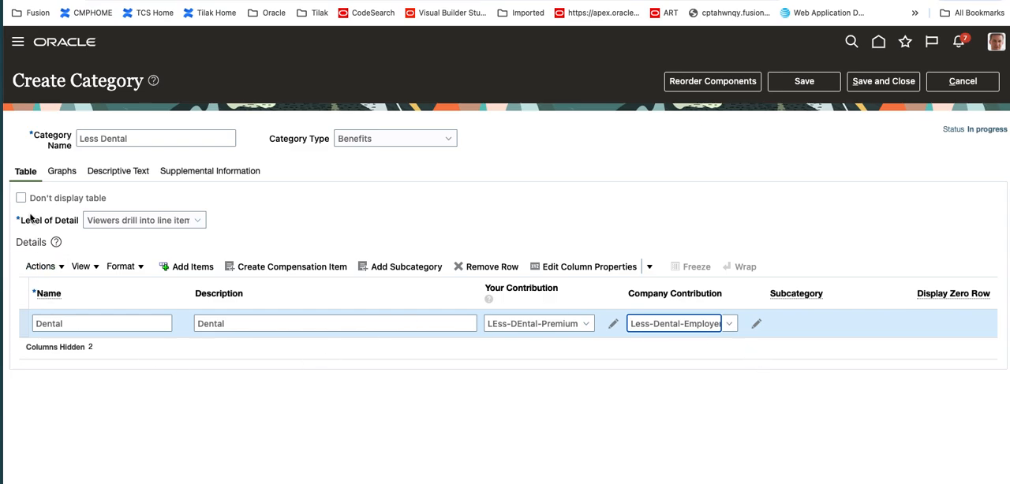
Configure the Dental row's zero contributions display as Do not display row when no values exist or values are zeroes
left_click(43, 267)
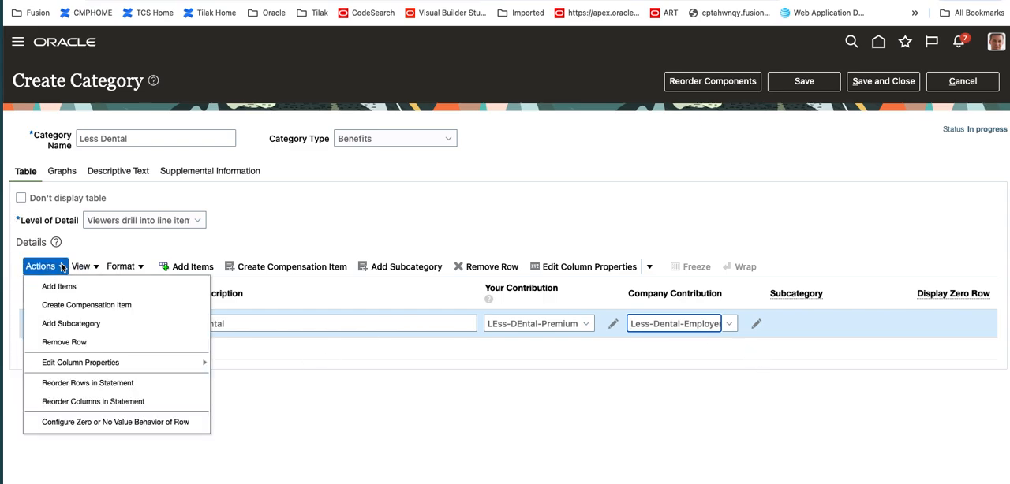
left_click(115, 422)
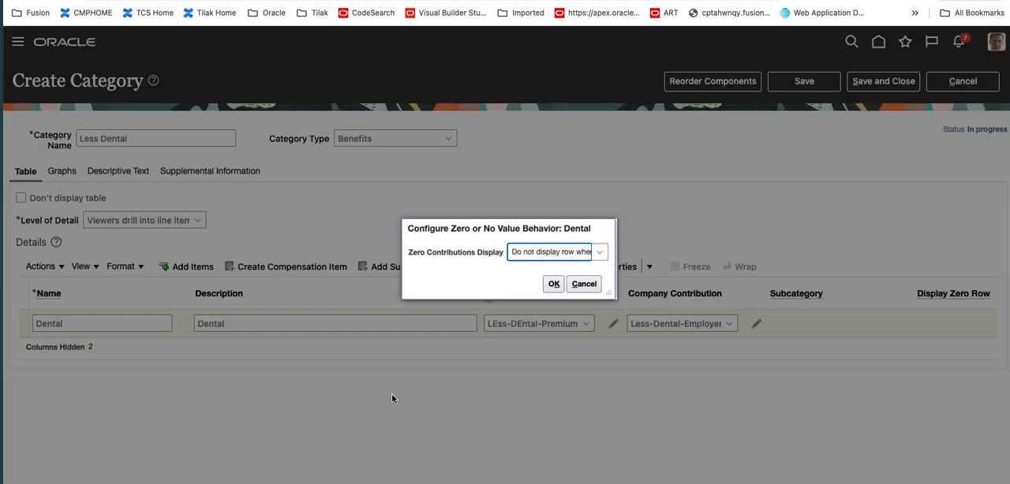
left_click(552, 254)
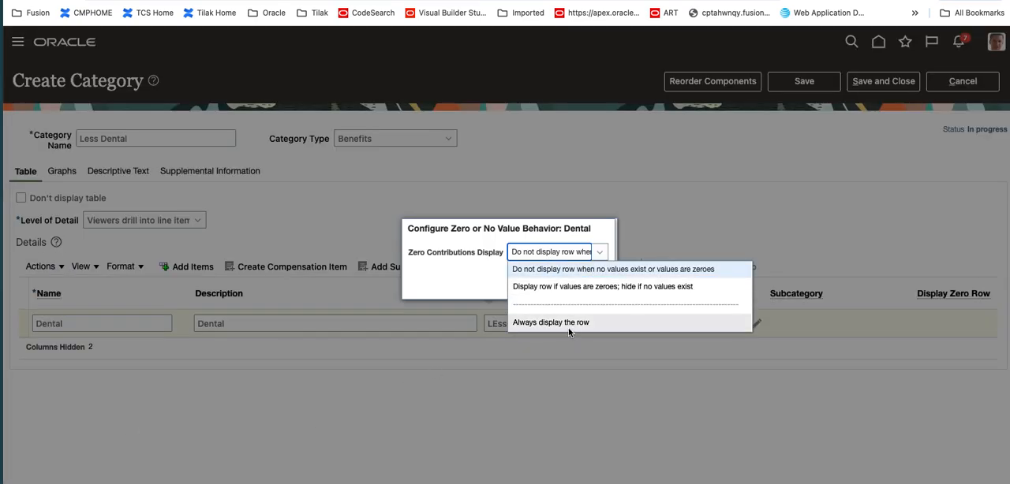
left_click(622, 271)
left_click(553, 285)
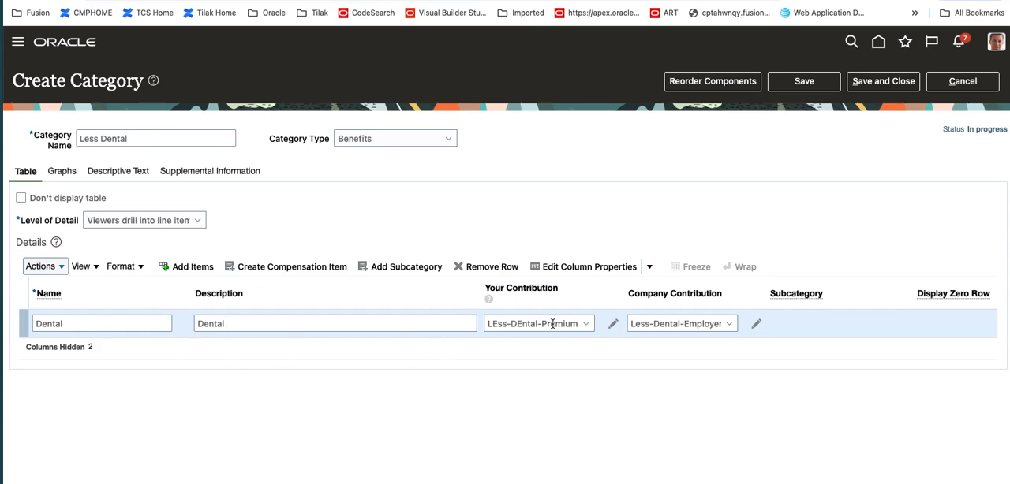
Save the Less Dental category and close it
left_click(803, 82)
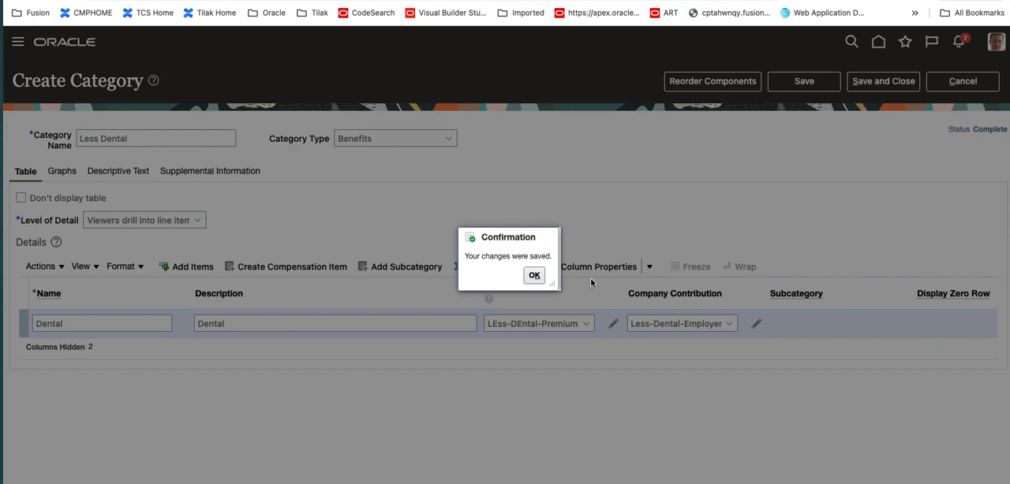
left_click(534, 275)
left_click(882, 81)
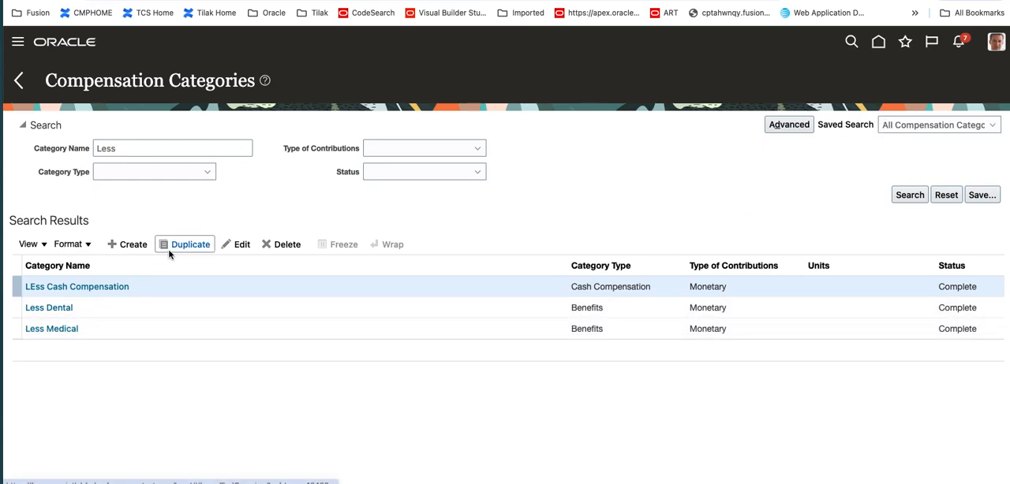
Create a new compensation category named Less Benefit with category type Benefits
left_click(136, 246)
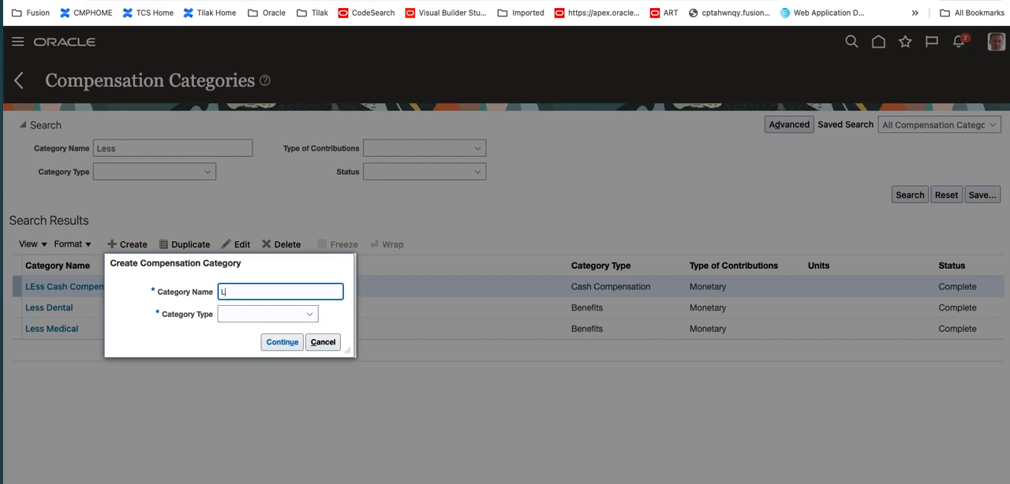
type("Less Benefit")
key("Tab")
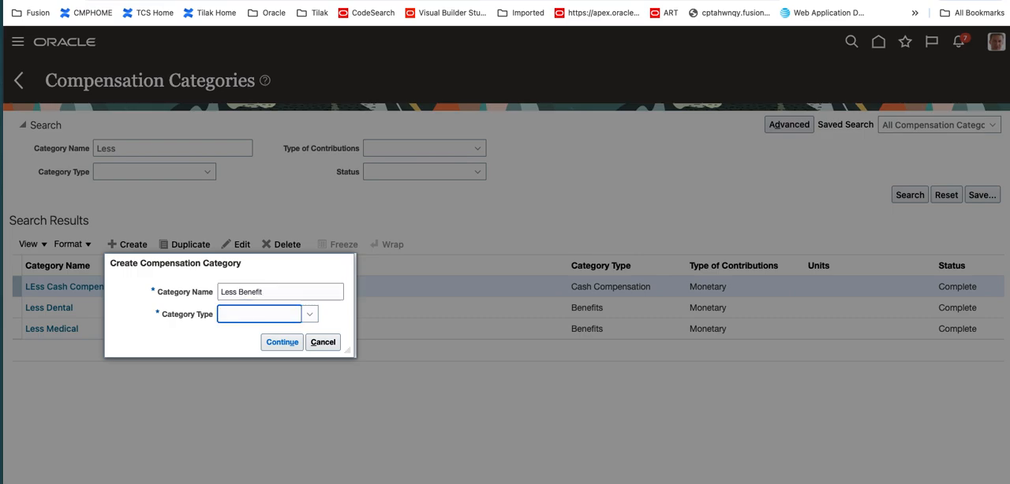
left_click(308, 315)
left_click(268, 348)
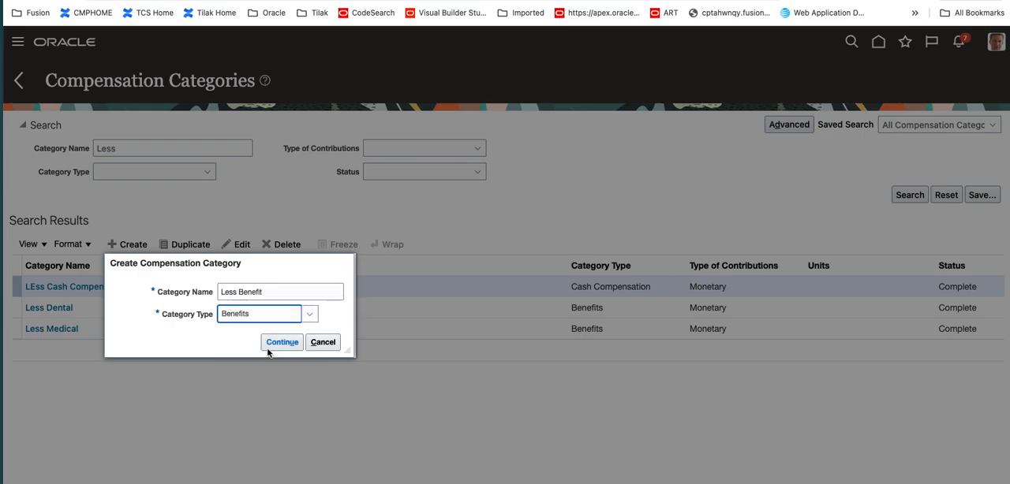
left_click(280, 342)
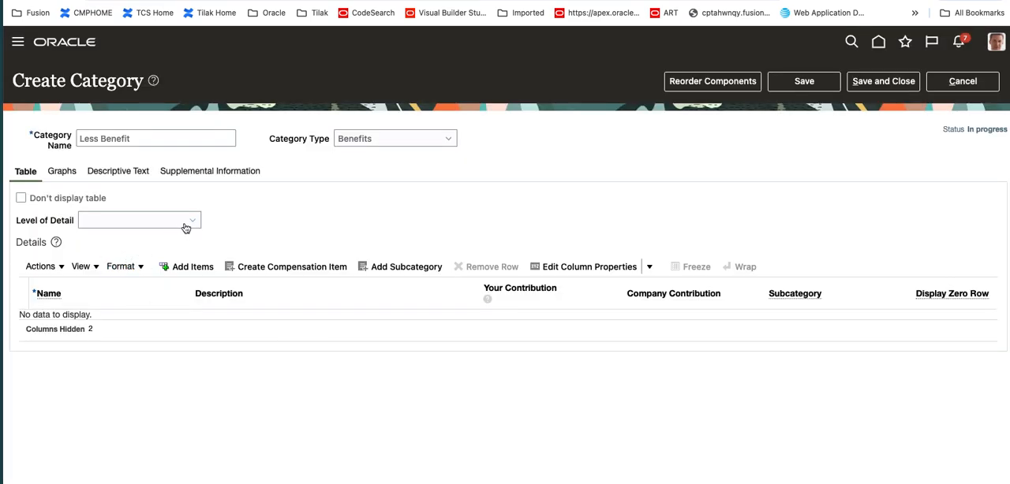
Set the level of detail to Viewers drill into line items to see details and add Less Medical as a subcategory
left_click(187, 223)
left_click(176, 272)
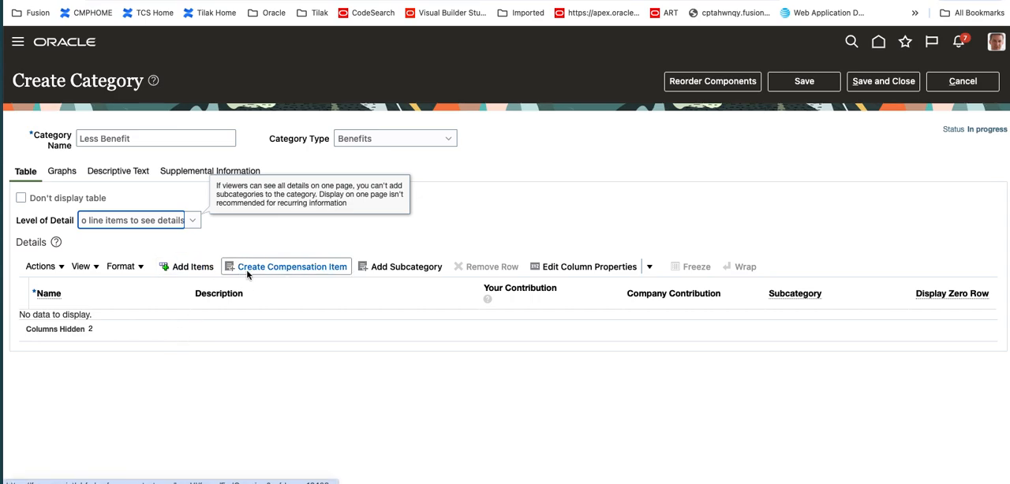
left_click(392, 269)
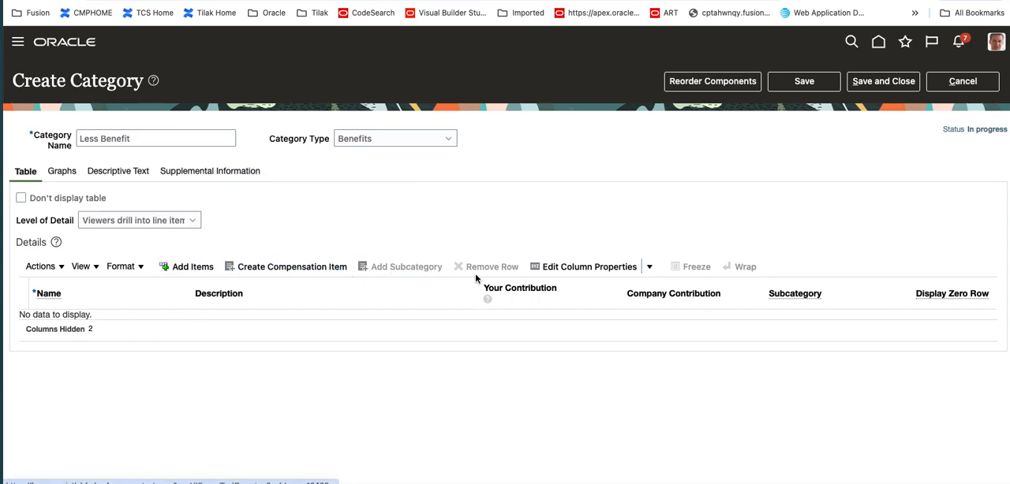
left_click(341, 123)
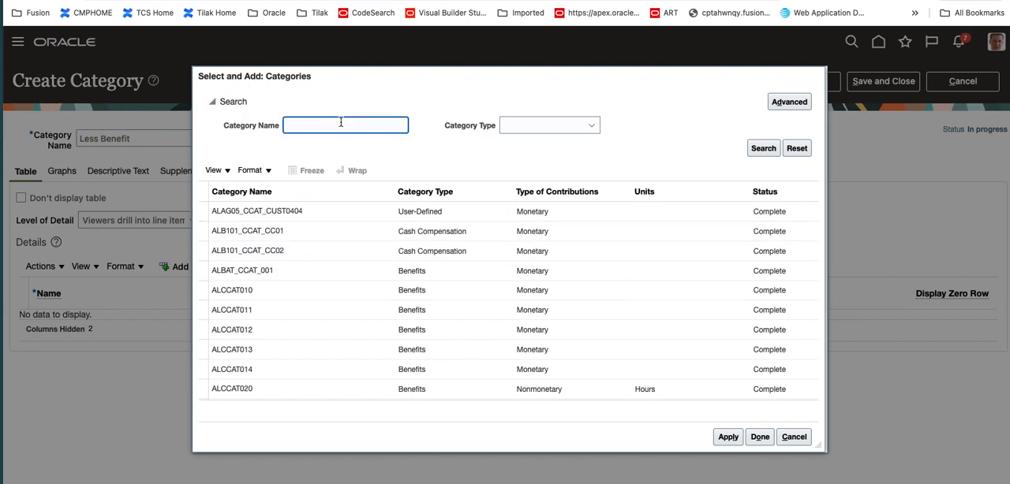
key("Return")
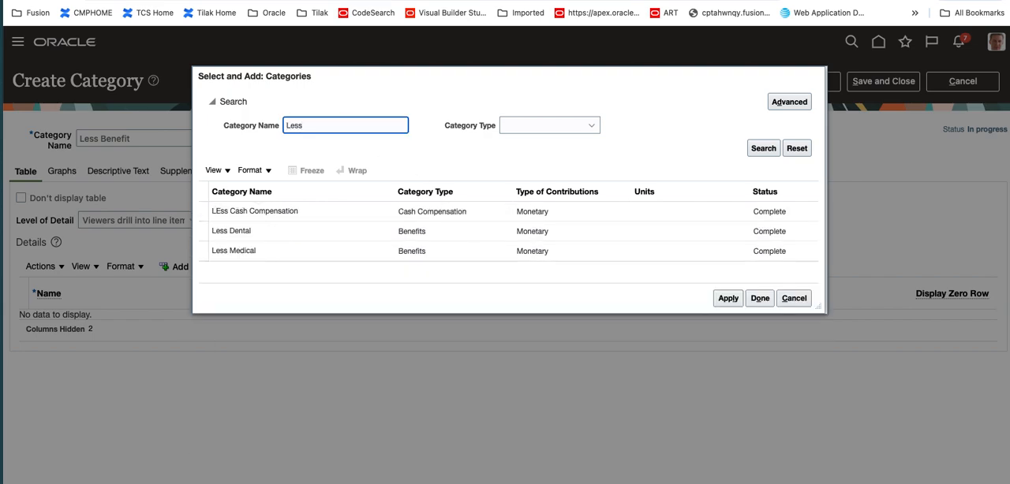
left_click(289, 319)
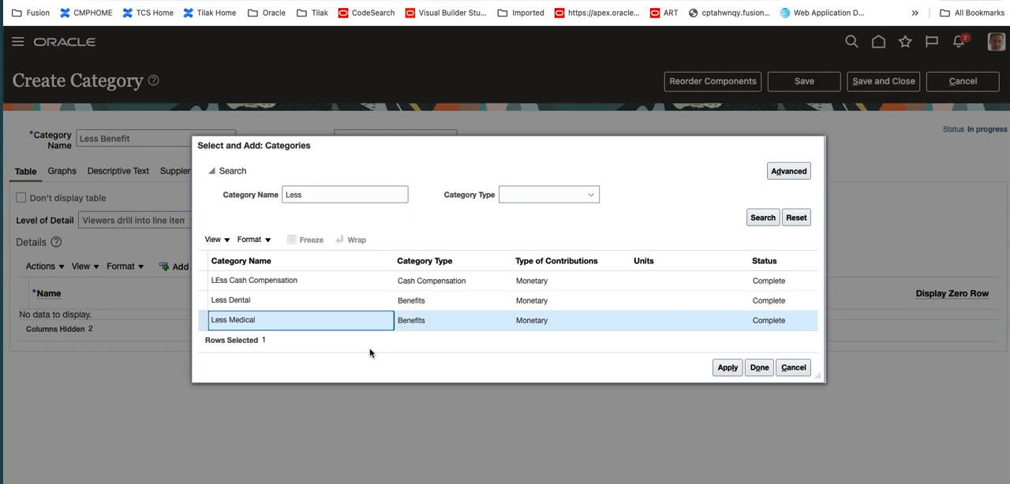
left_click(729, 369)
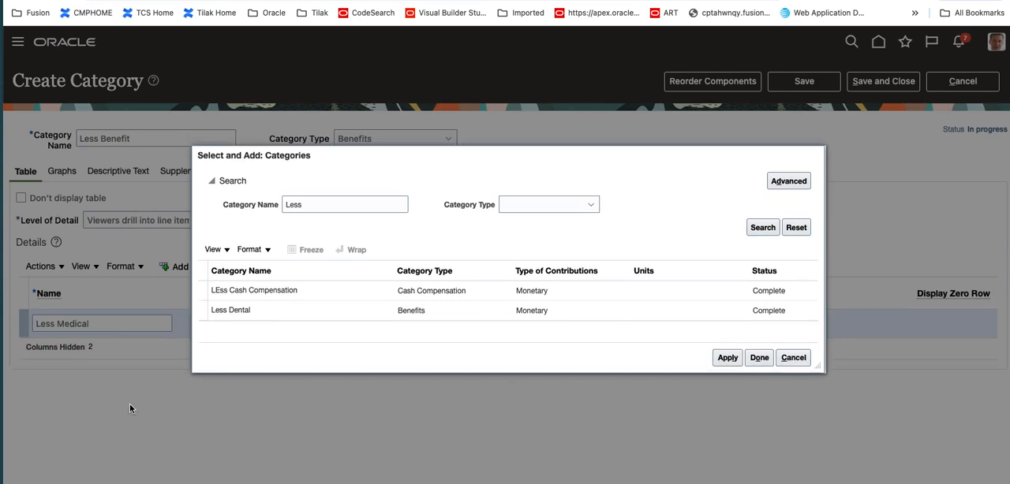
Add Less Dental as a second subcategory and finish selecting categories
left_click(324, 289)
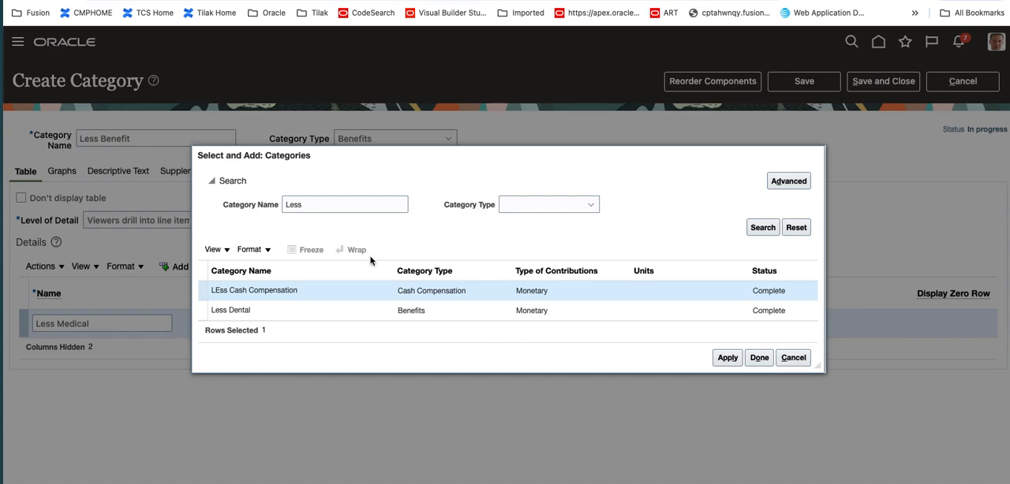
left_click(302, 311)
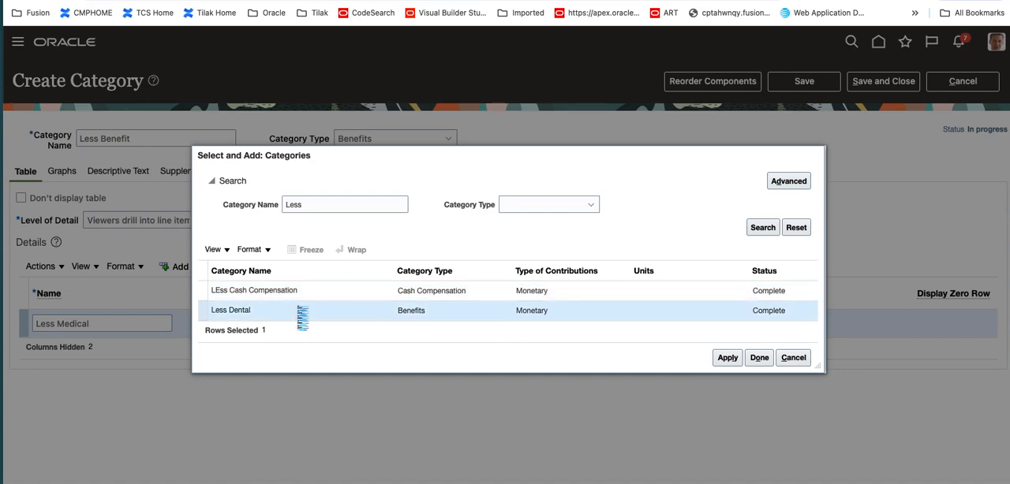
left_click(727, 359)
left_click(756, 353)
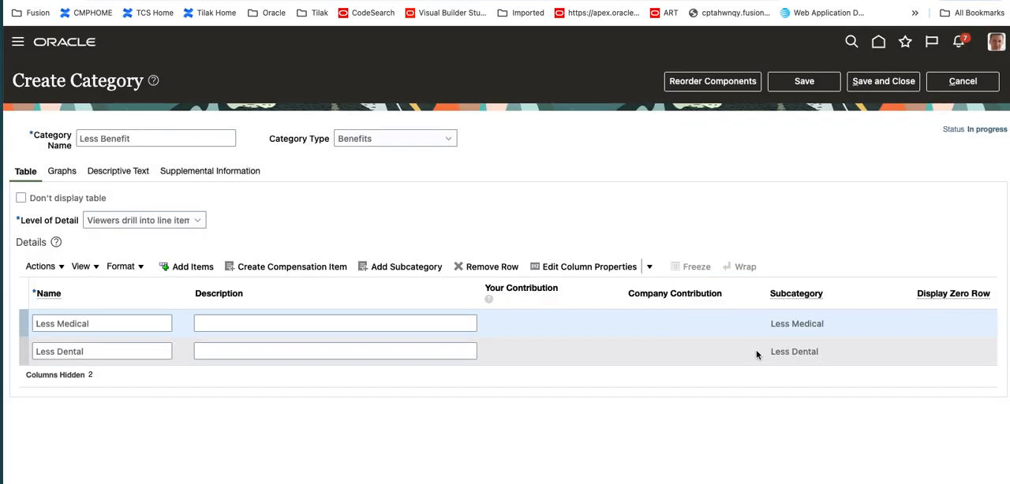
Rename the Less Medical row to Medical and save the Less Benefit category
left_click(53, 324)
double_click(54, 323)
key("BackSpace")
key("Delete")
left_click(56, 351)
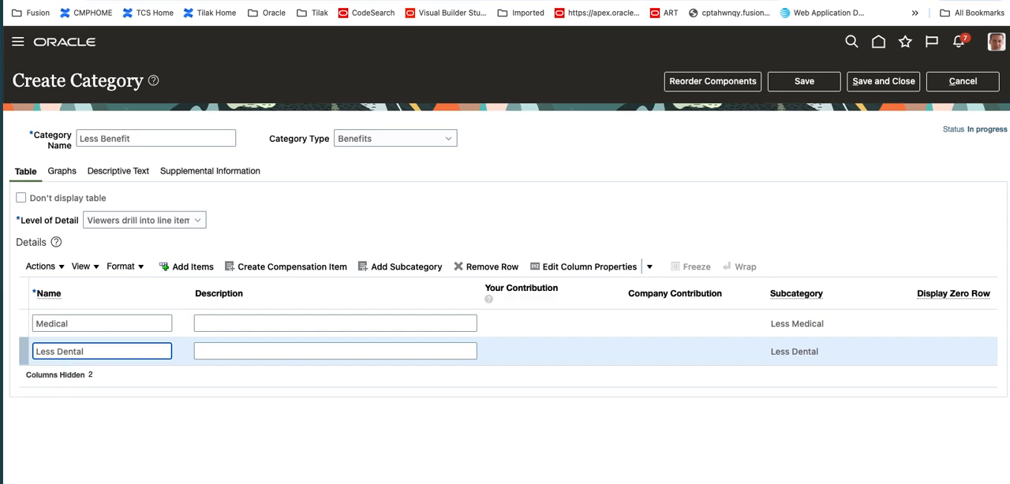
left_click(234, 322)
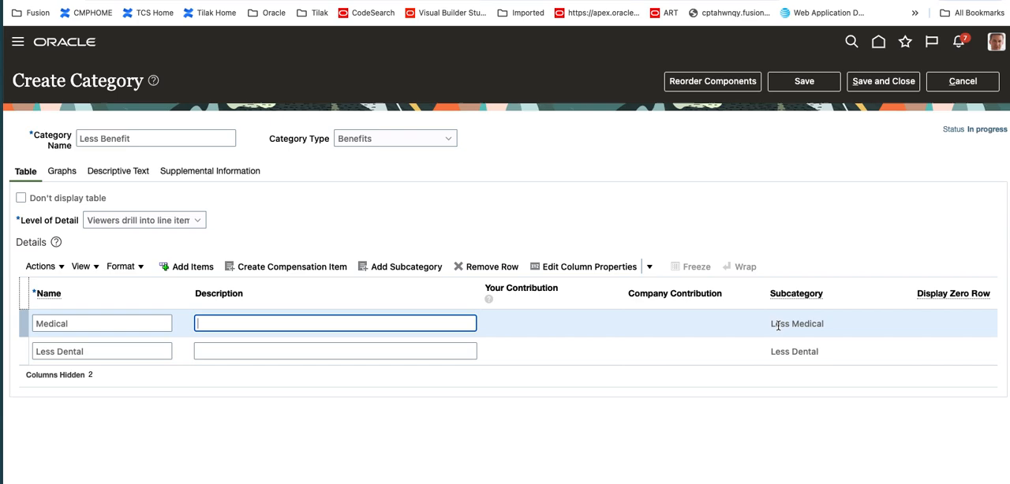
left_click(820, 81)
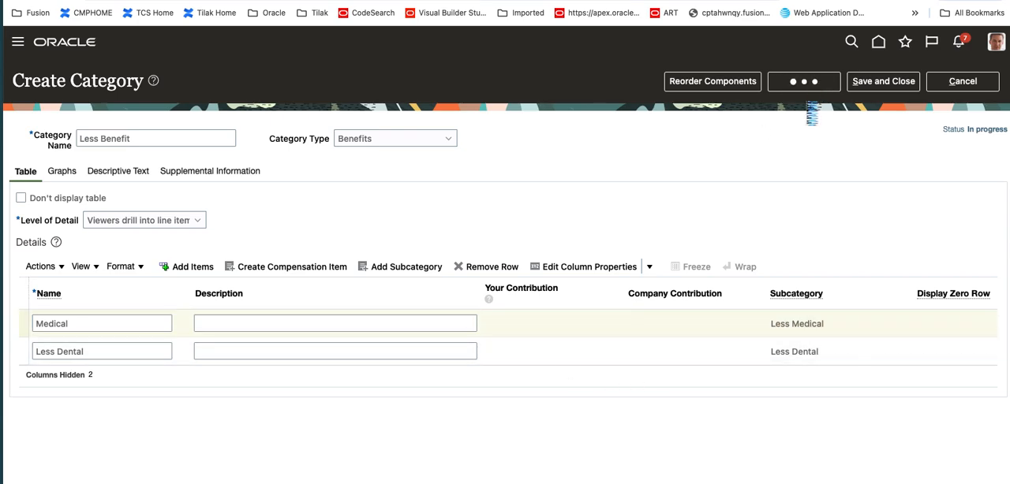
left_click(534, 275)
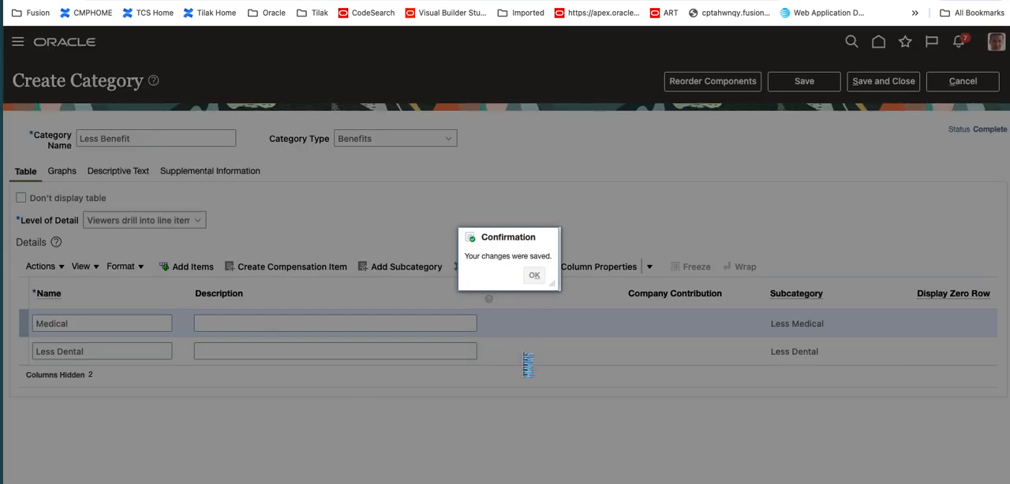
Try to save the category with its level of detail set to Viewers see all details on one page
left_click(197, 221)
left_click(178, 238)
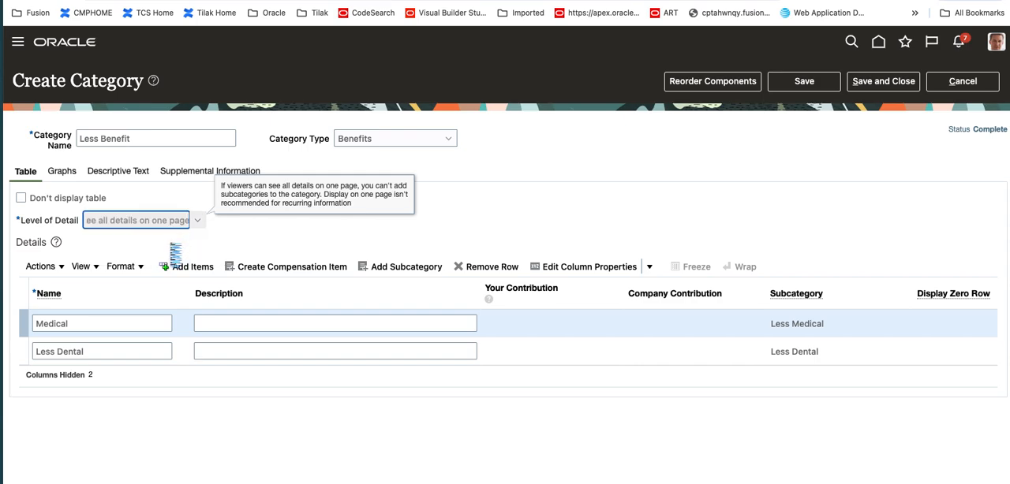
left_click(822, 83)
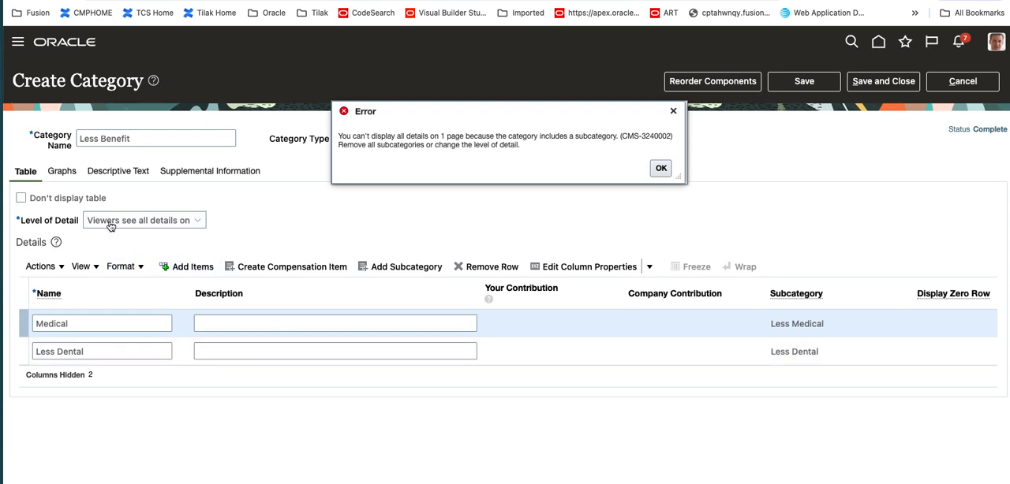
left_click(653, 172)
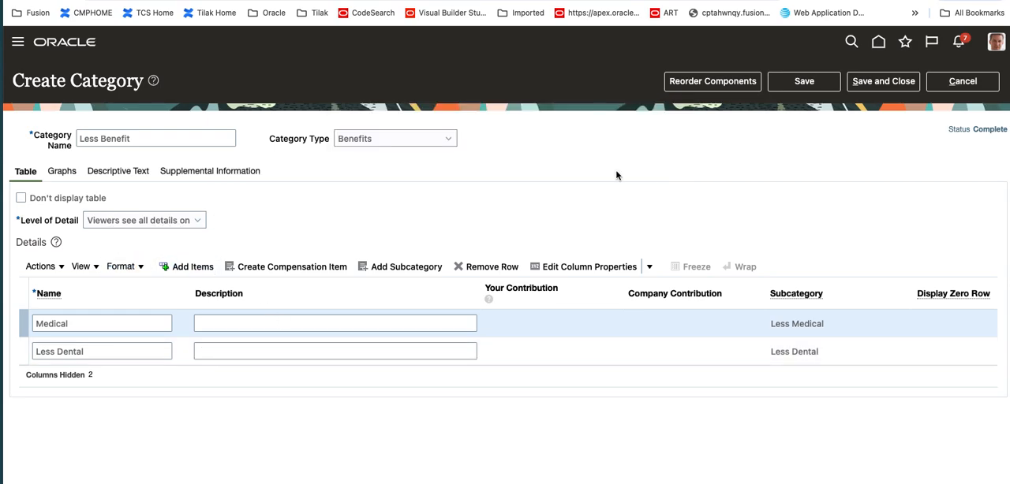
Set the level of detail back to Viewers drill into line items to see details and save the category
left_click(196, 222)
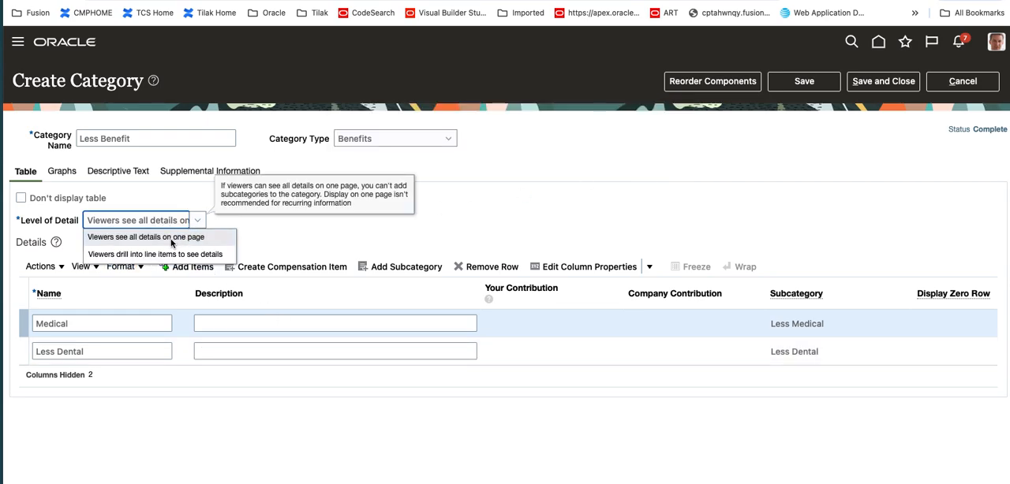
left_click(169, 254)
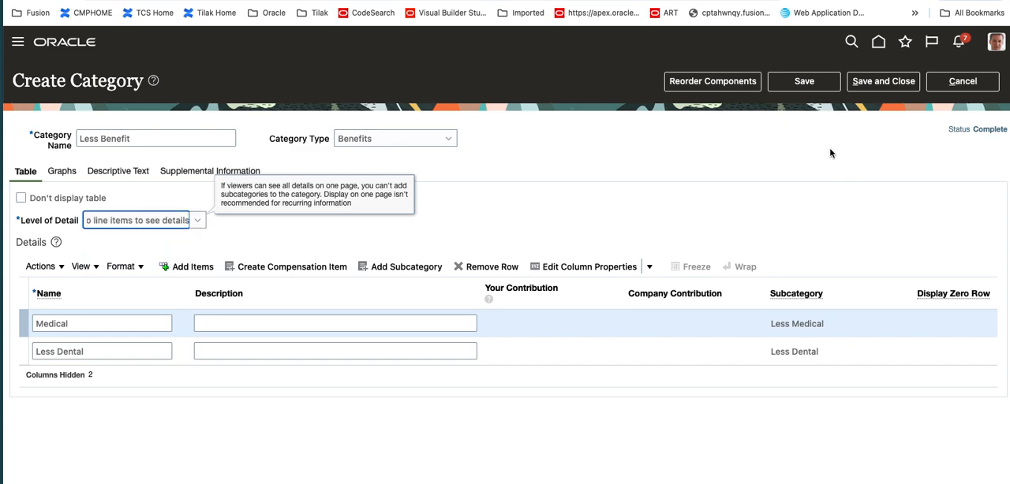
left_click(804, 83)
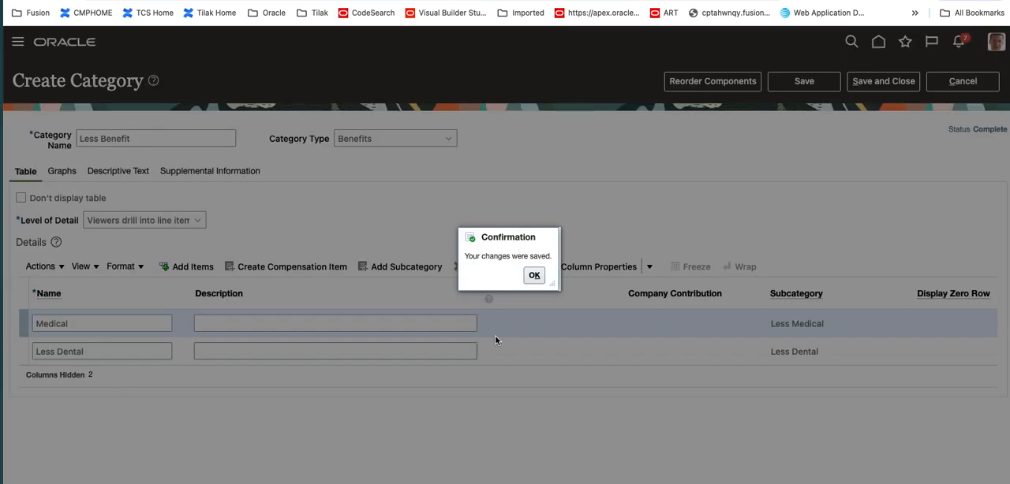
left_click(532, 275)
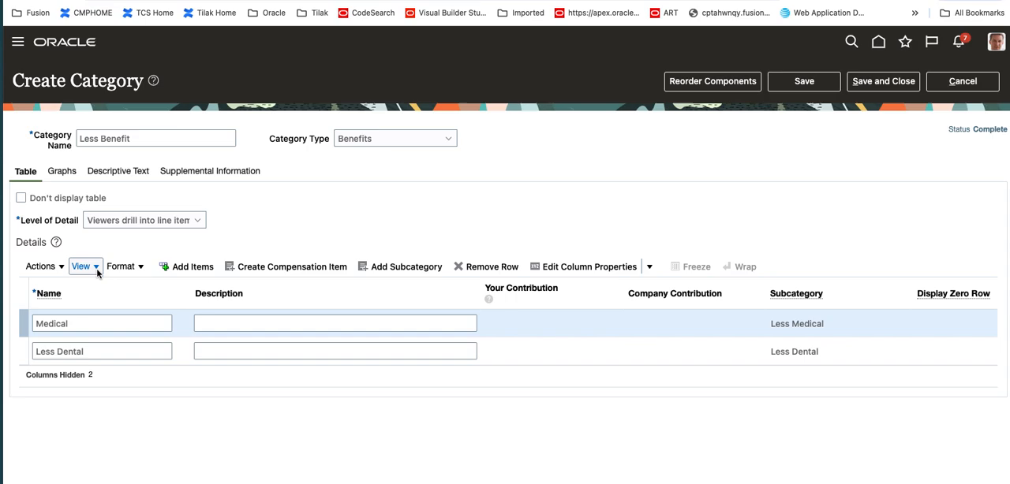
Review the hidden and visible columns and the format options of the Details table
left_click(96, 271)
mouse_move(103, 287)
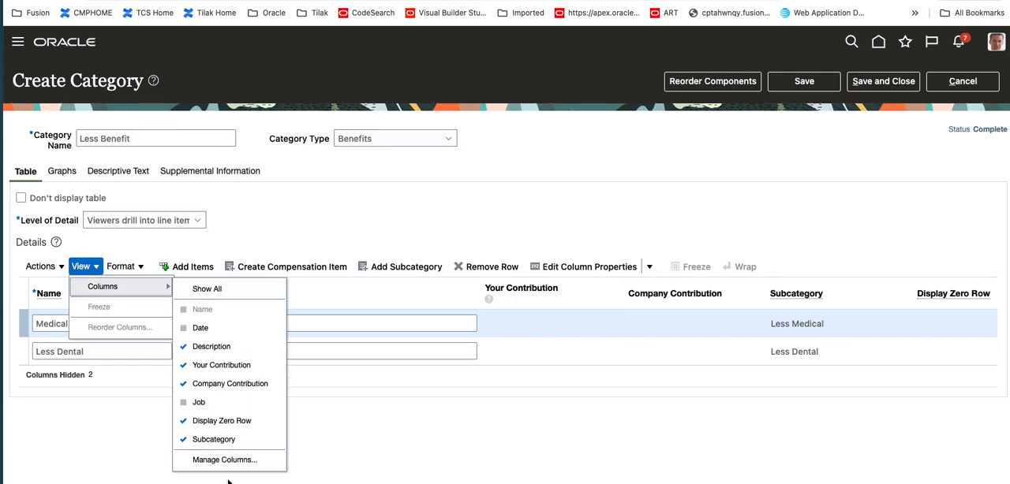
left_click(225, 460)
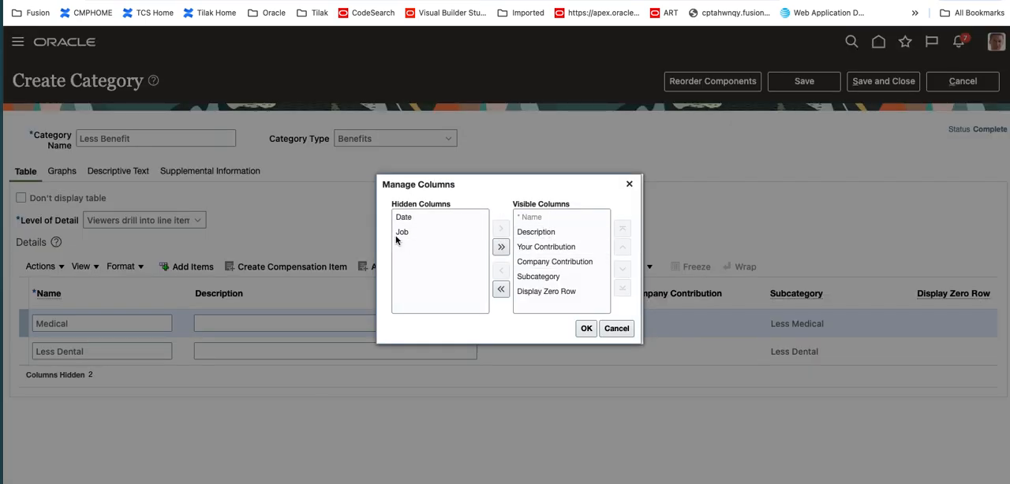
left_click(615, 329)
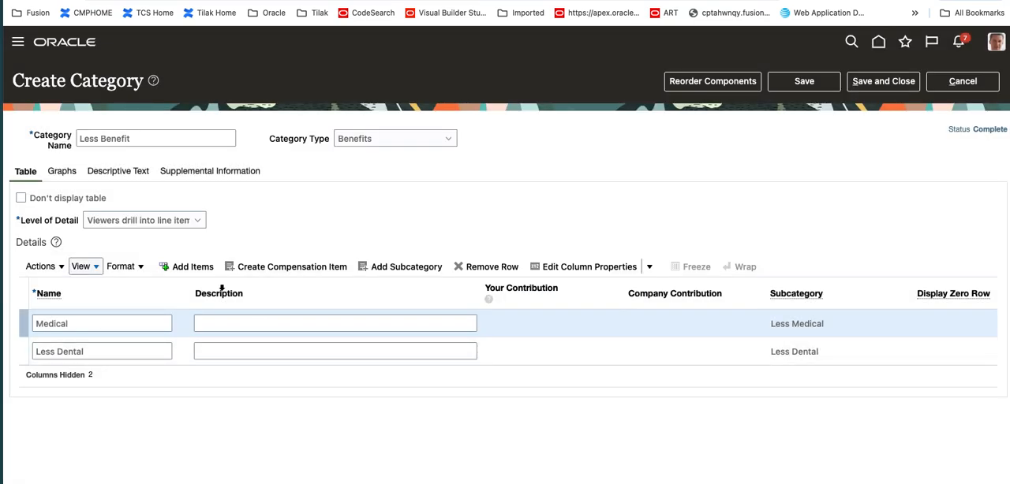
left_click(124, 267)
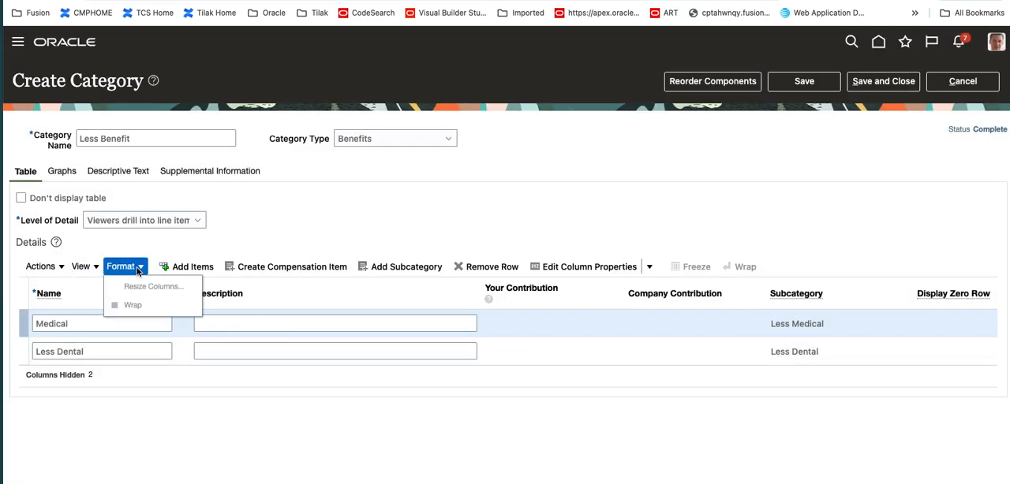
Show all columns in the Details table, including Date and Job, and check the column list
left_click(82, 267)
mouse_move(97, 282)
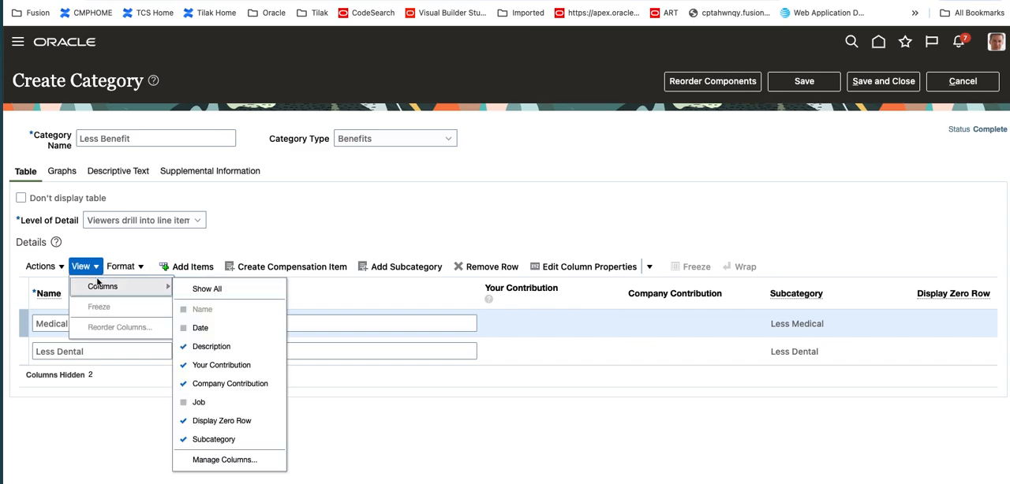
left_click(193, 289)
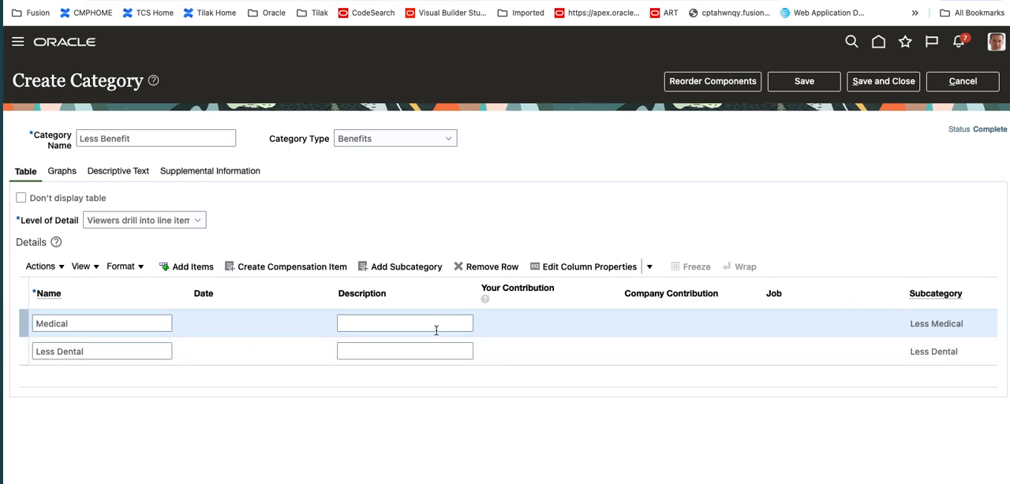
left_click(98, 270)
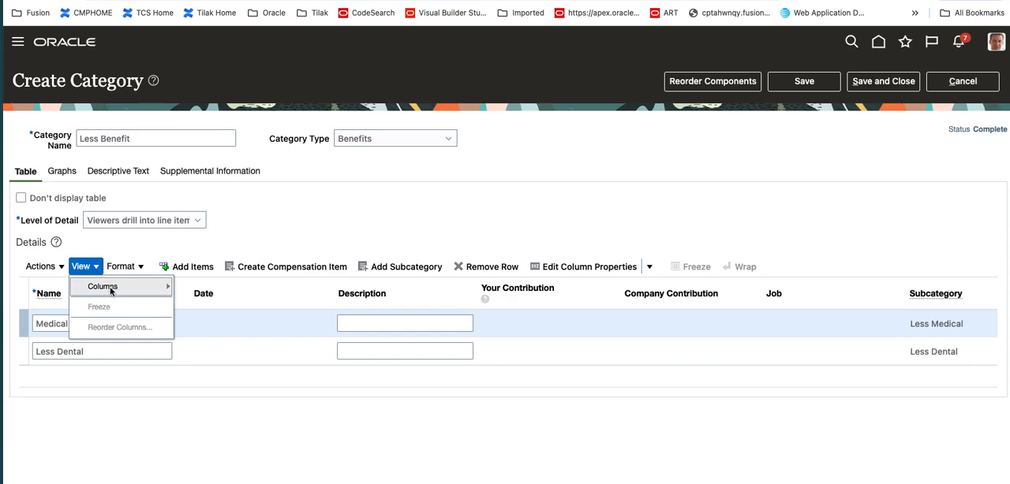
mouse_move(109, 288)
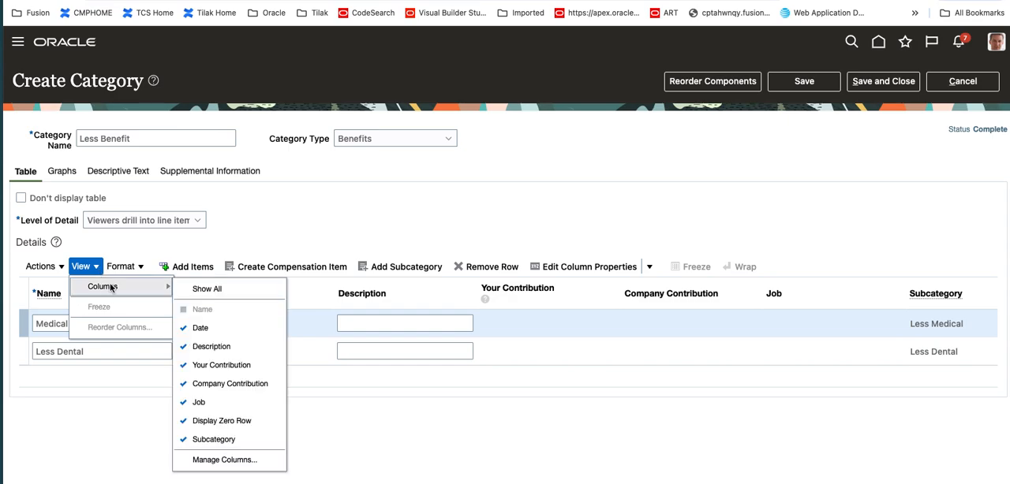
left_click(631, 431)
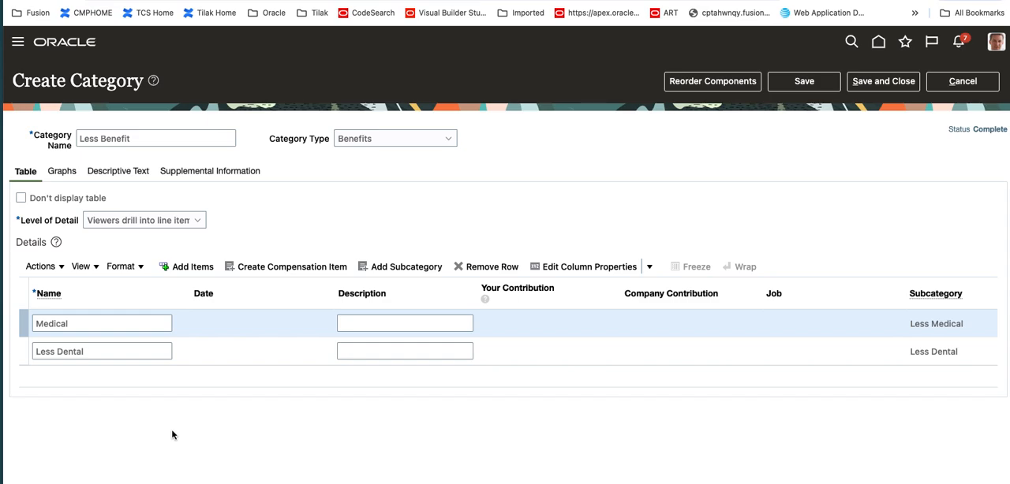
Review the available category types, keep Benefits, and save the Less Benefit category
left_click(409, 142)
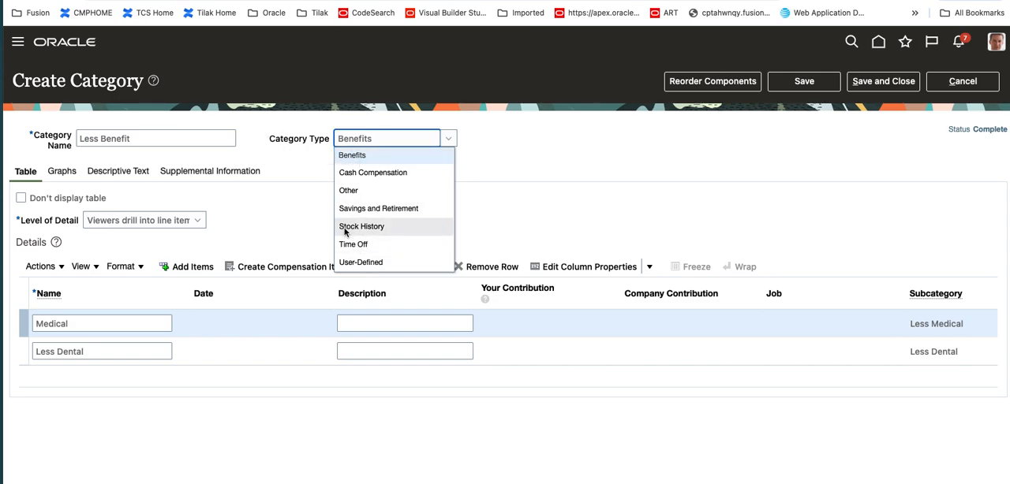
left_click(613, 219)
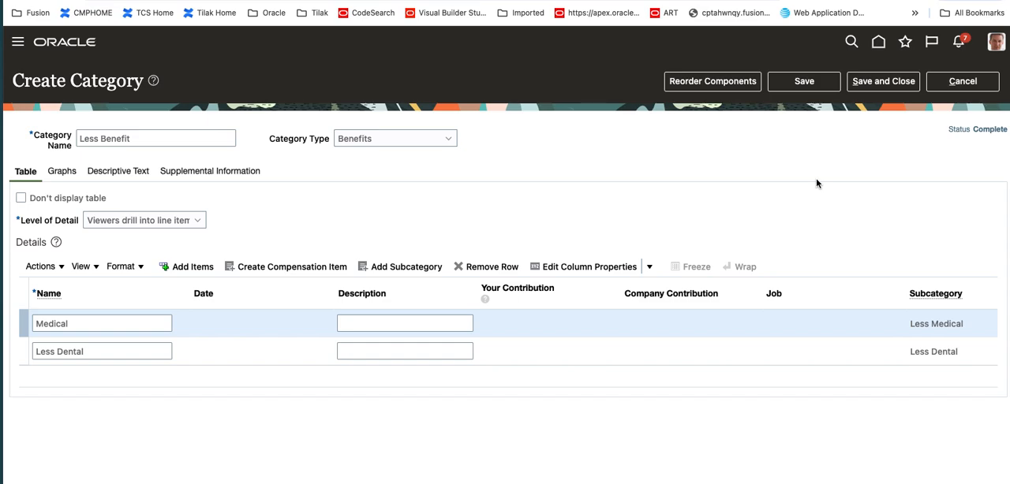
left_click(797, 86)
left_click(892, 84)
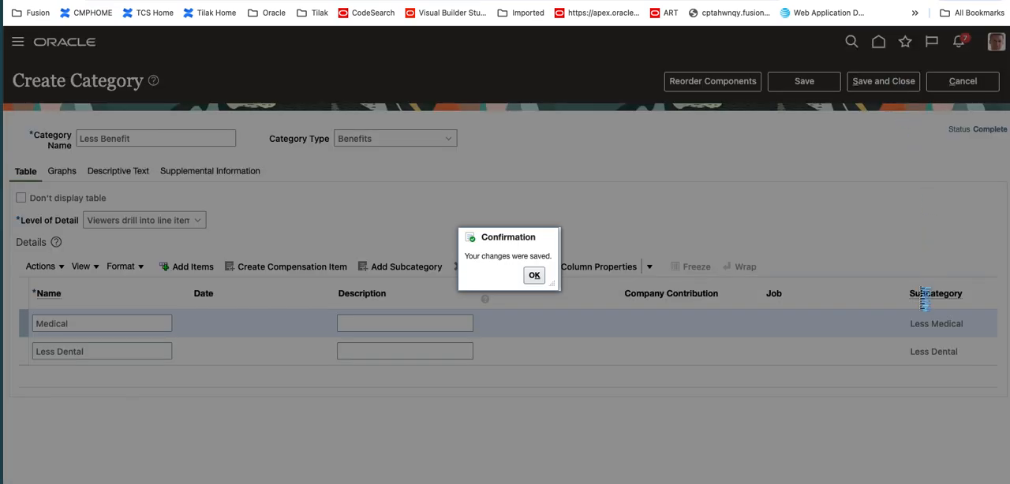